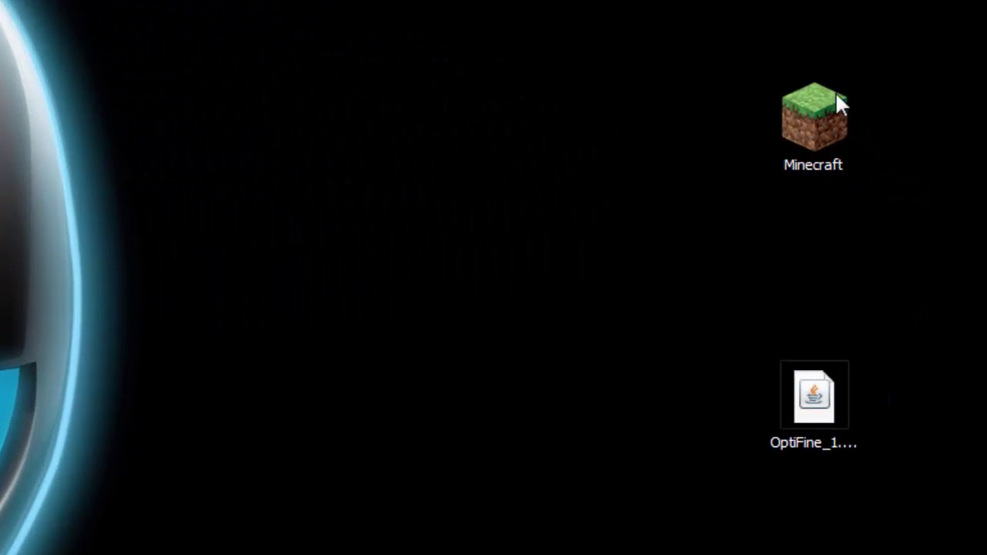
Open the Minecraft launcher from the desktop and start version 1.8.3 with the existing profile
double_click(814, 123)
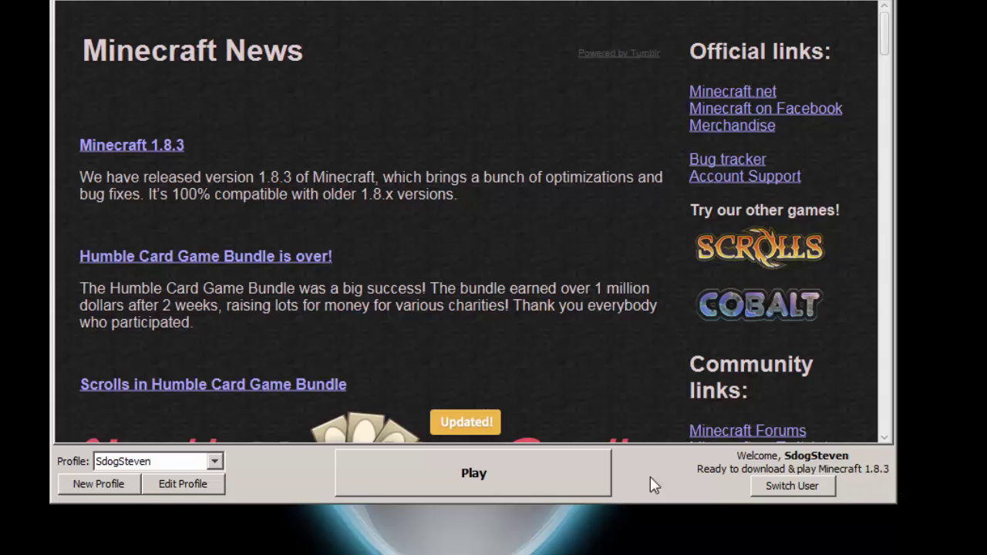
left_click(432, 473)
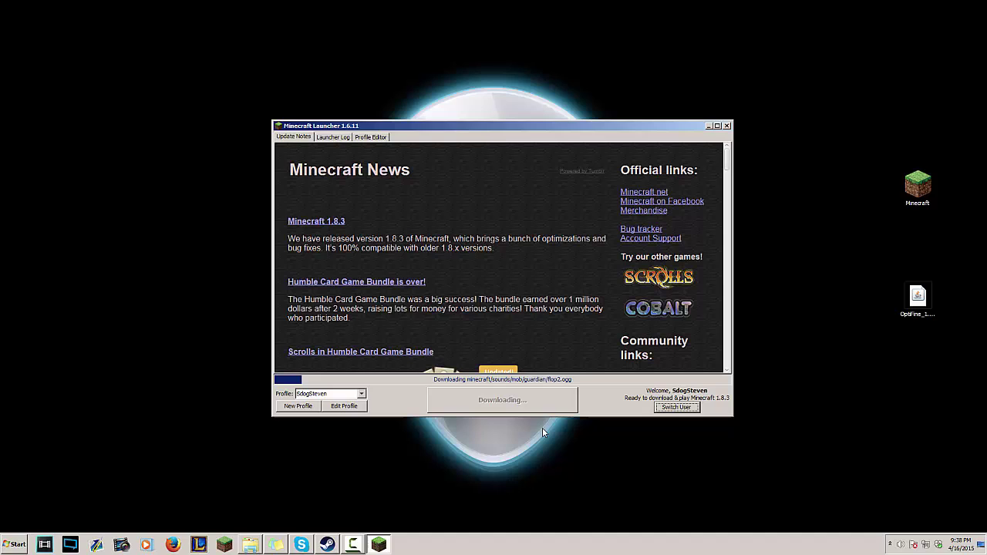
left_click(916, 299)
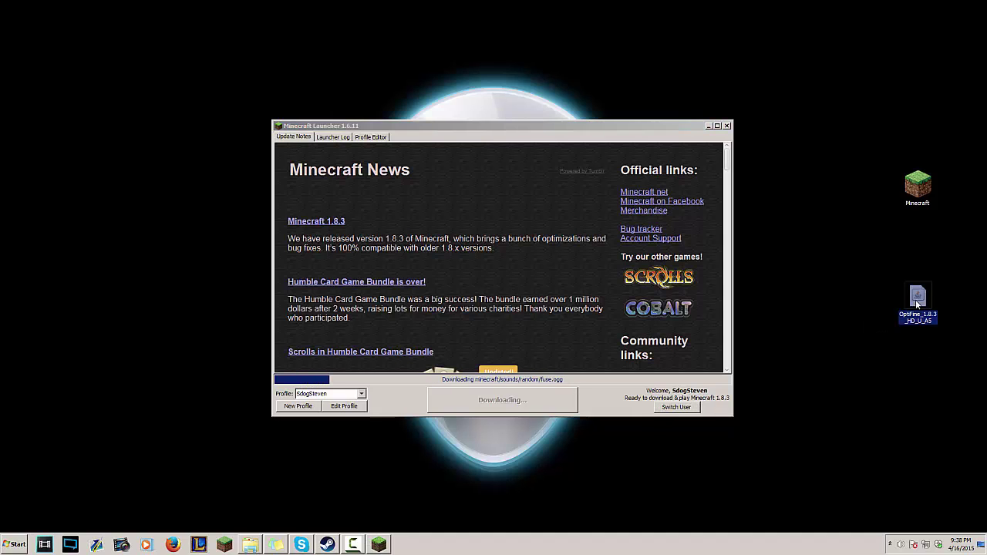
left_click(908, 348)
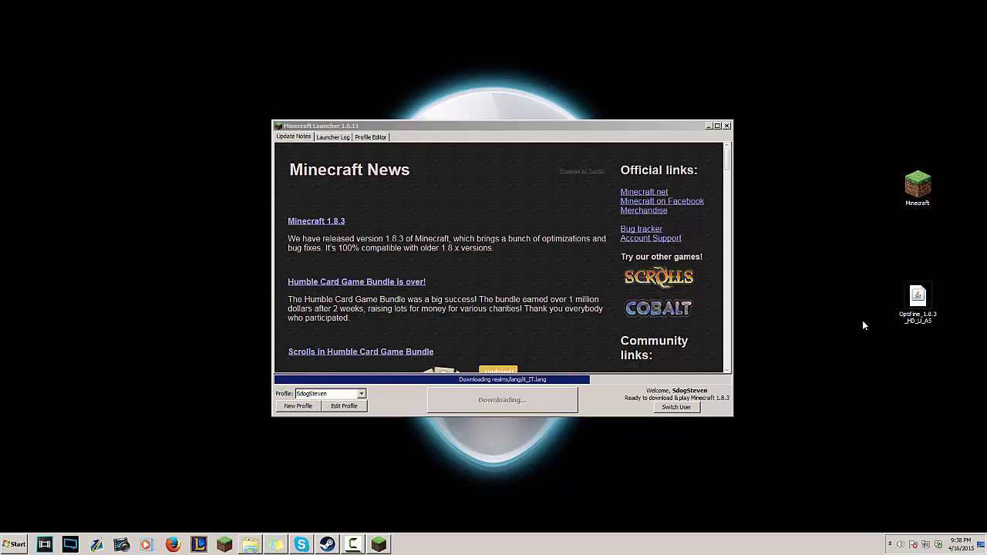
left_click_drag(866, 246, 968, 345)
left_click(943, 356)
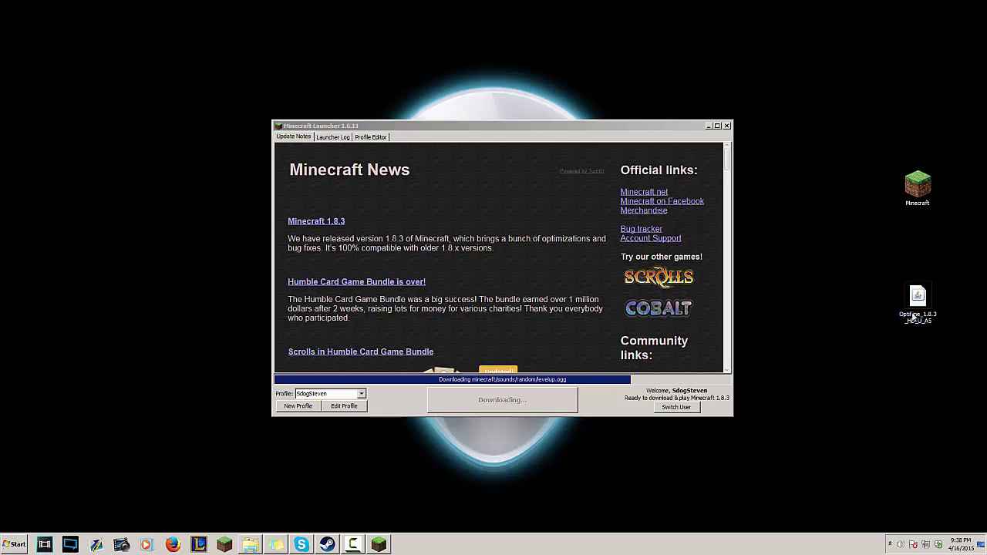
left_click_drag(866, 253, 956, 333)
left_click(955, 333)
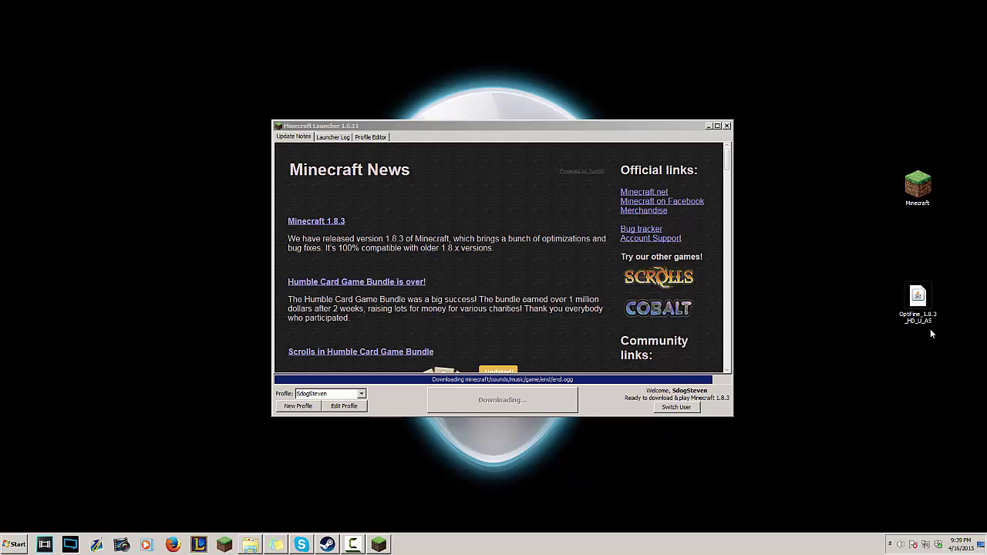
left_click_drag(930, 328, 887, 258)
left_click(884, 295)
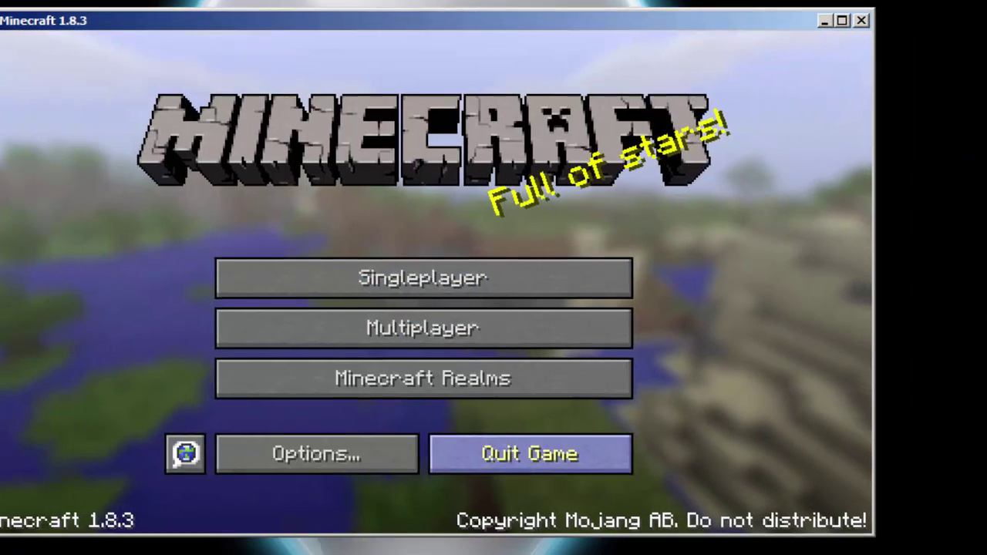
Quit the game and install OptiFine HD Ultra A5 for Minecraft 1.8.3 using the installer file on the desktop
left_click(582, 461)
left_click(824, 284)
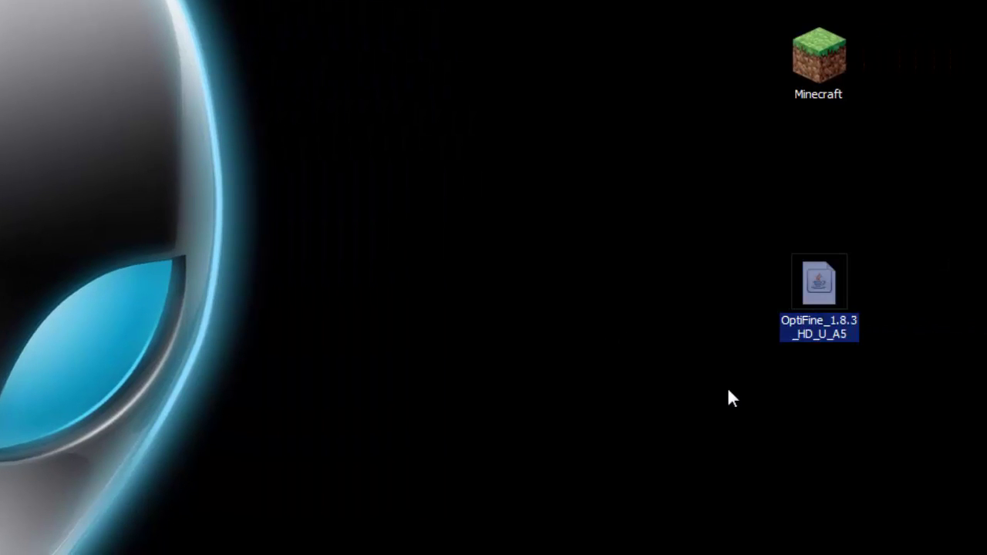
left_click(893, 430)
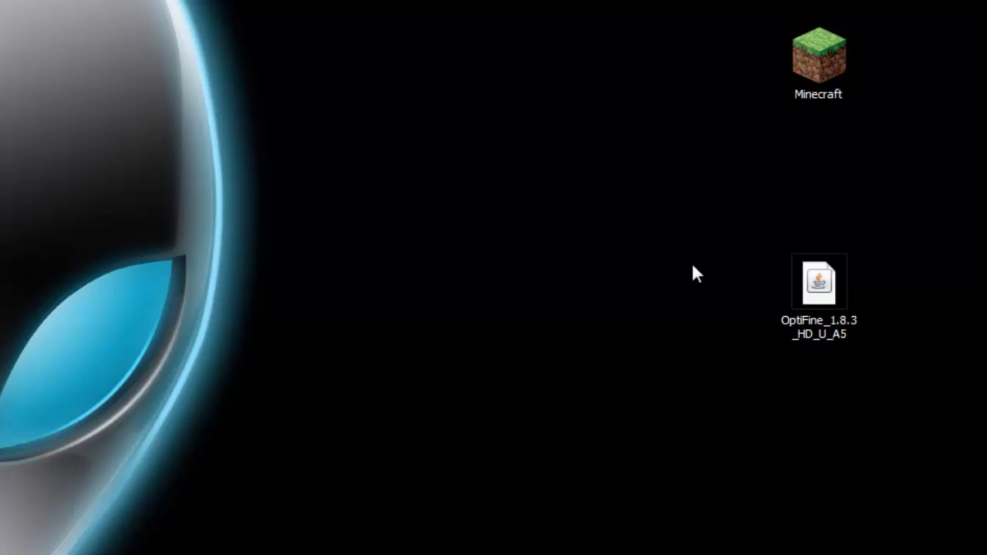
left_click(819, 284)
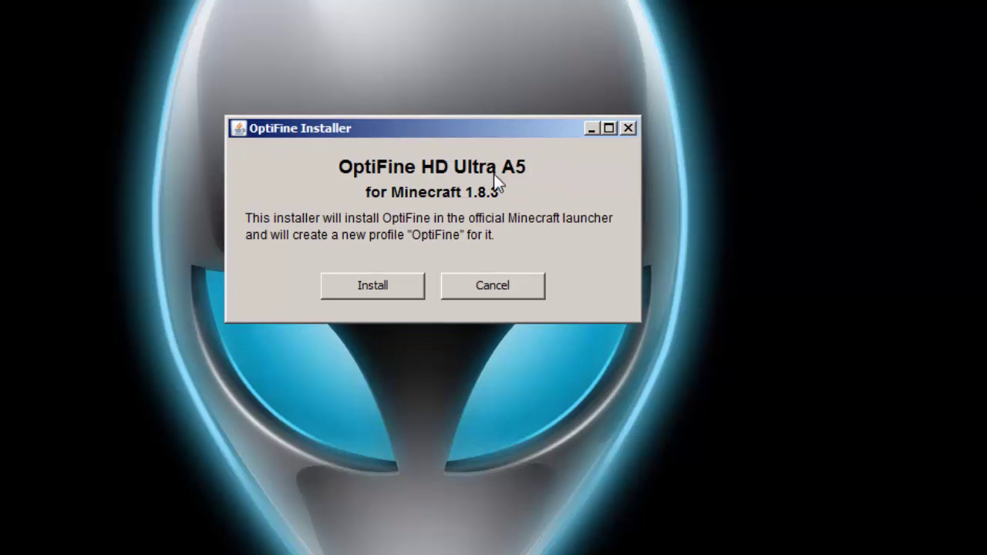
left_click(382, 281)
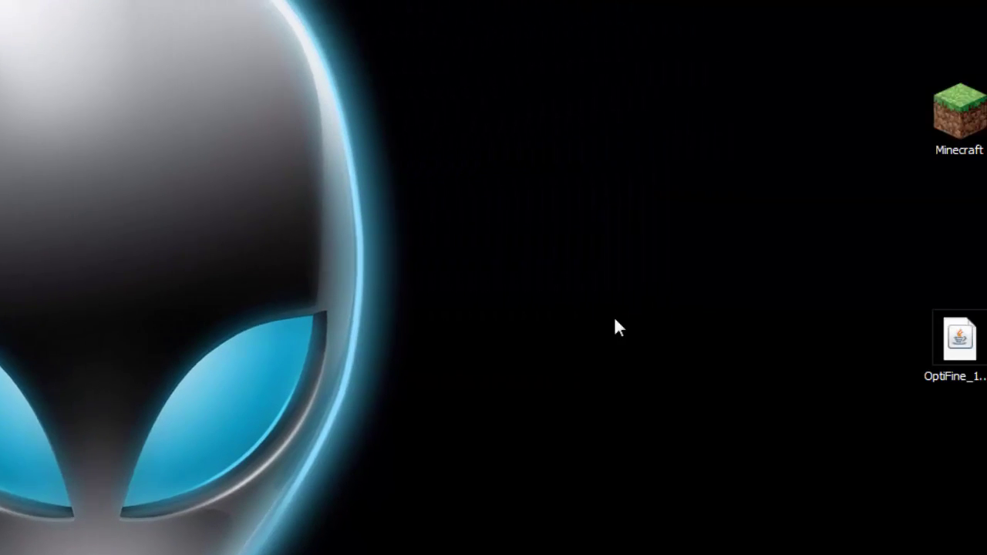
Reopen the Minecraft launcher, choose the OptiFine profile and start the game
double_click(872, 115)
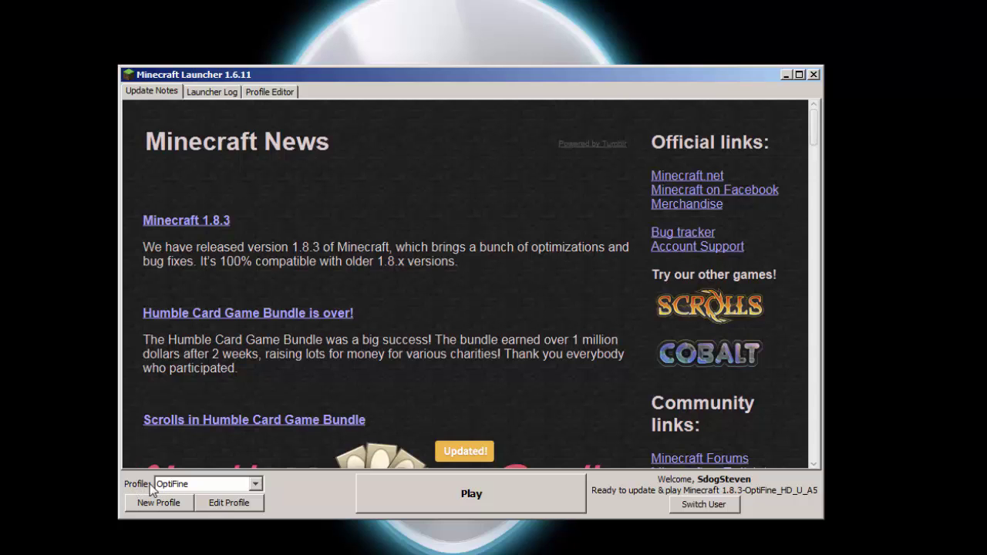
left_click(178, 484)
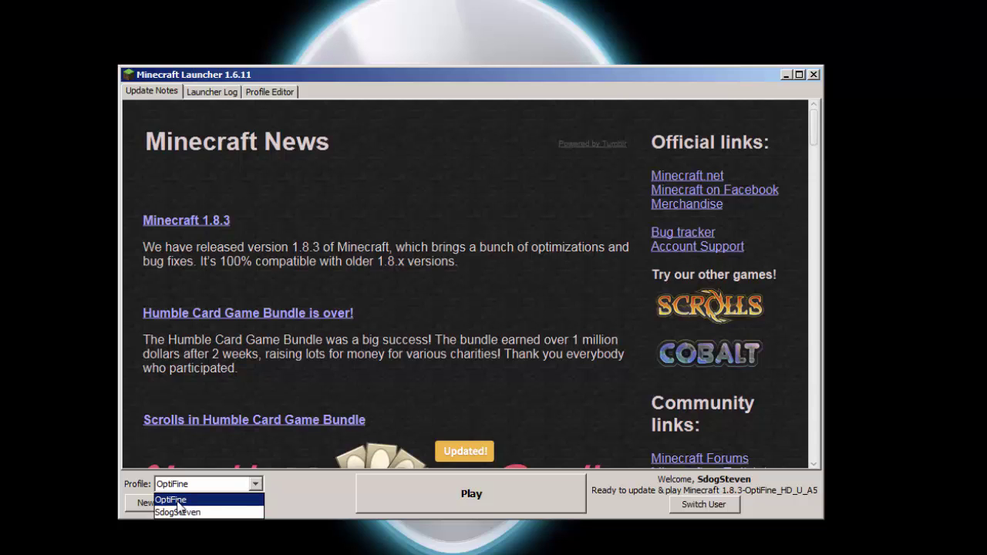
left_click(177, 499)
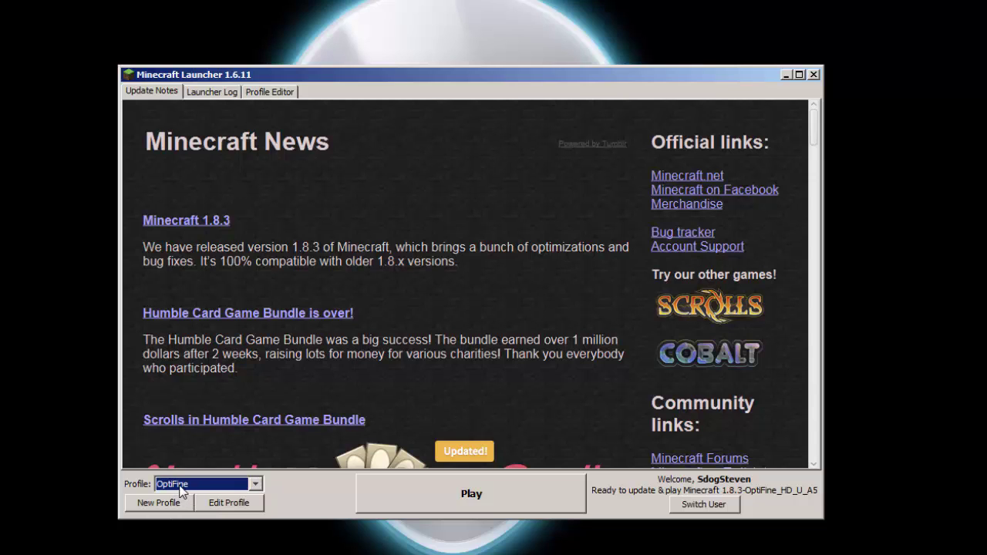
left_click(193, 484)
left_click(177, 501)
left_click(406, 491)
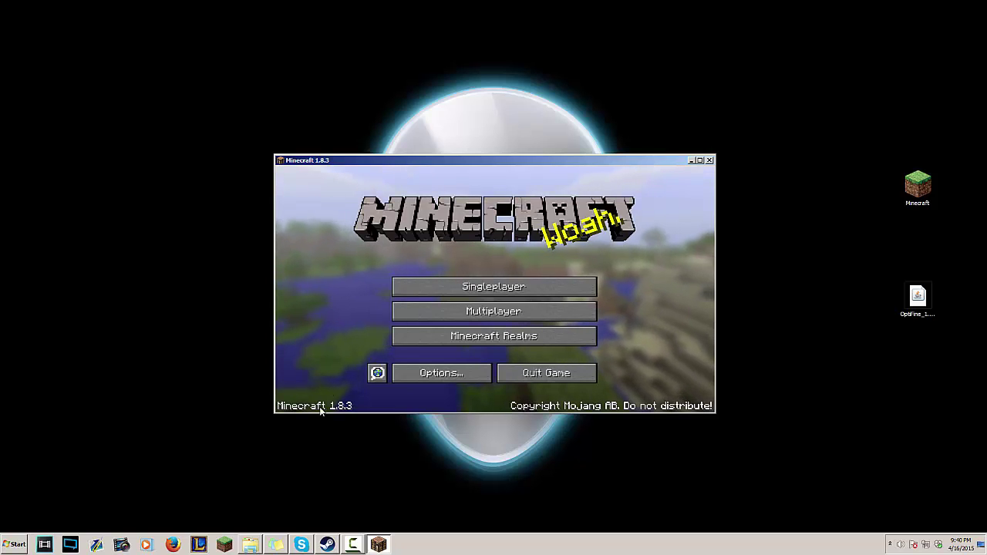
Maximize the game window and create a singleplayer world named New World in Creative mode
left_click(699, 160)
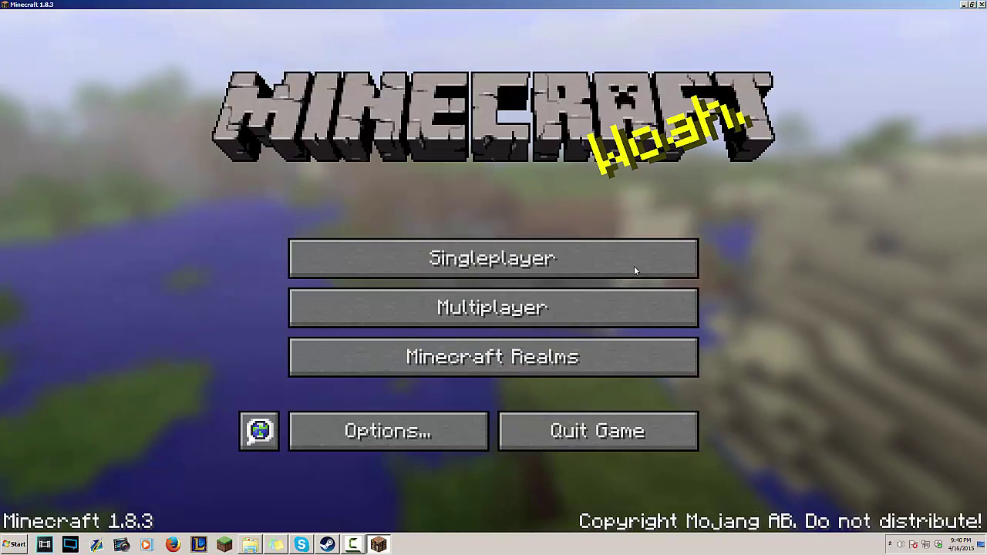
left_click(462, 258)
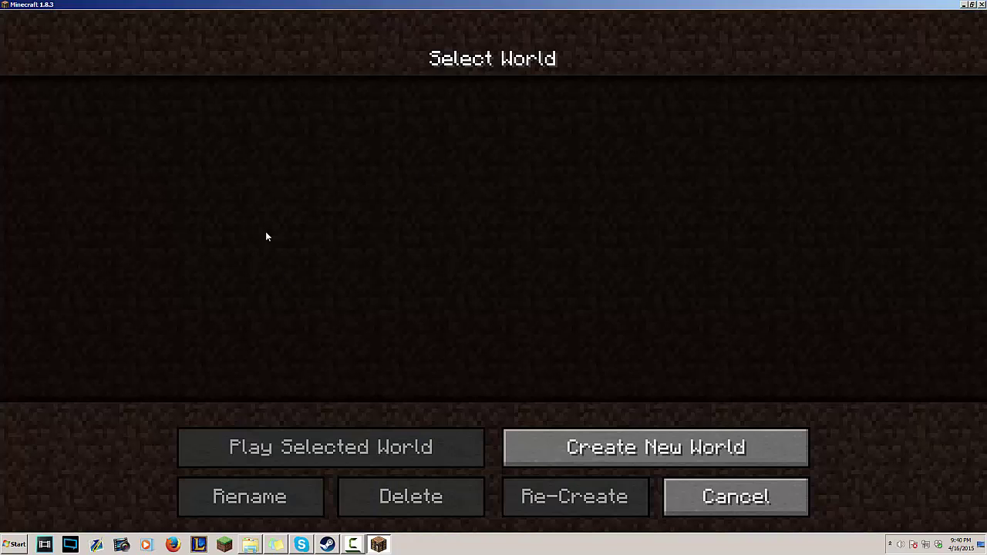
left_click(627, 451)
left_click(557, 266)
left_click(550, 273)
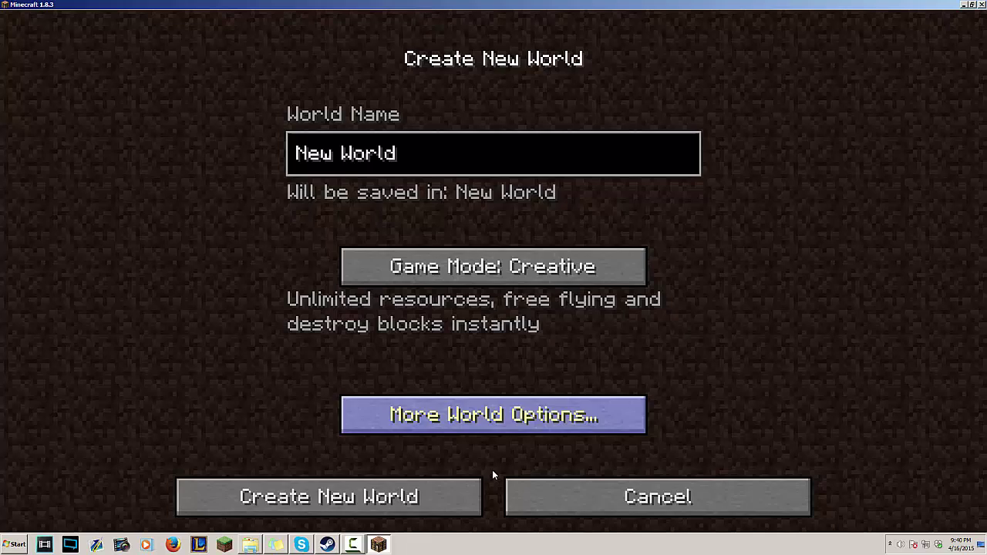
left_click(470, 486)
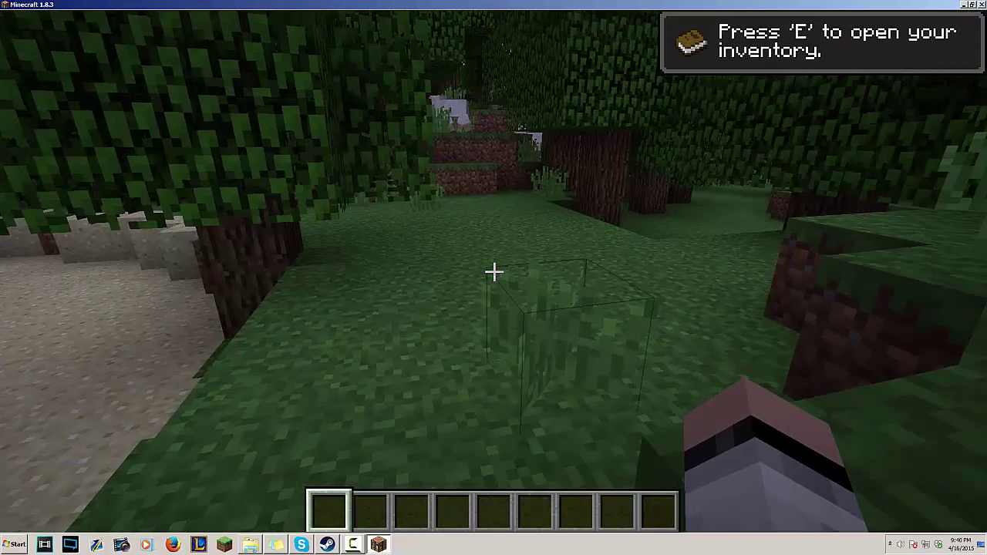
Turn on Show FPS in the other video settings and return to the game world
key("Escape")
left_click(362, 323)
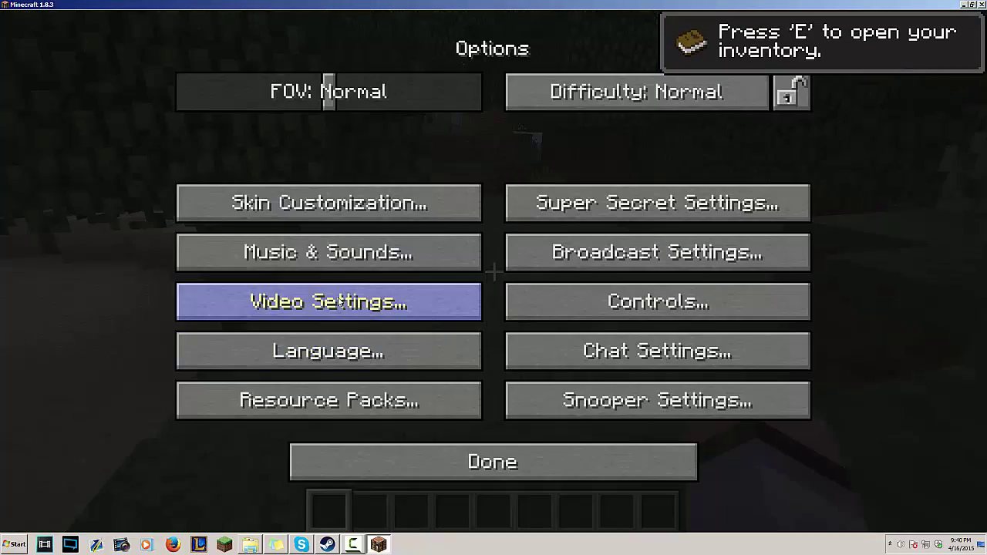
left_click(339, 302)
left_click(644, 451)
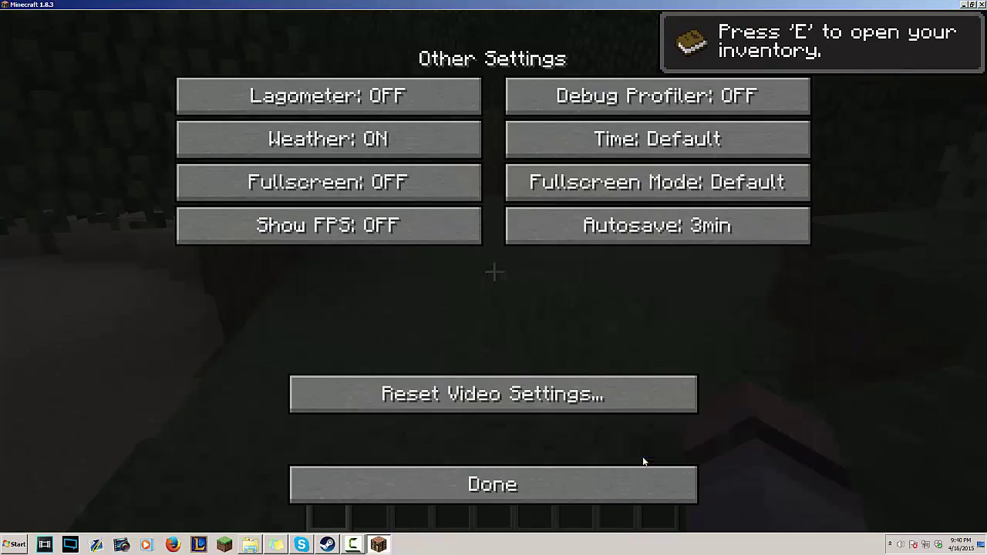
left_click(339, 220)
key("Escape")
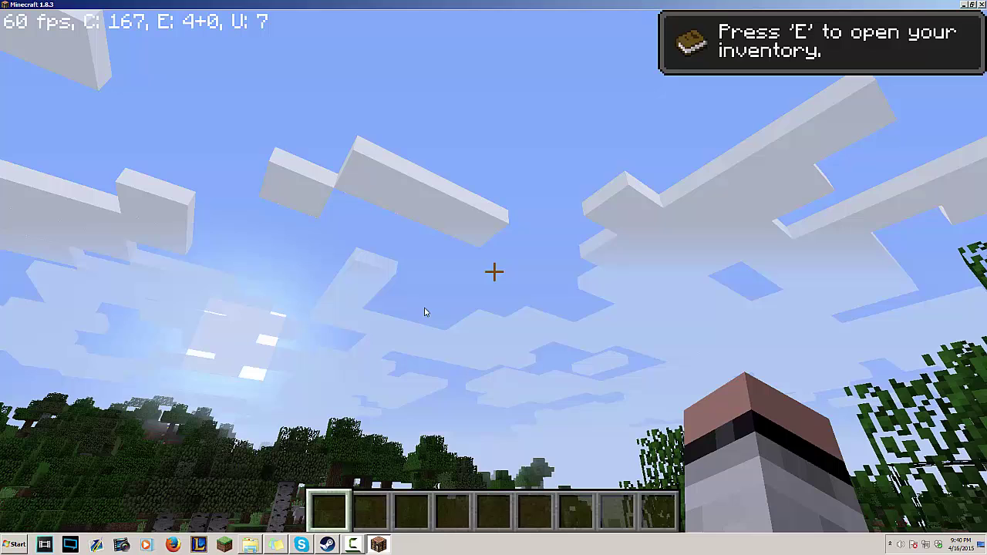
Turn the game's music off and set the master volume to 49%
key("Escape")
left_click(386, 278)
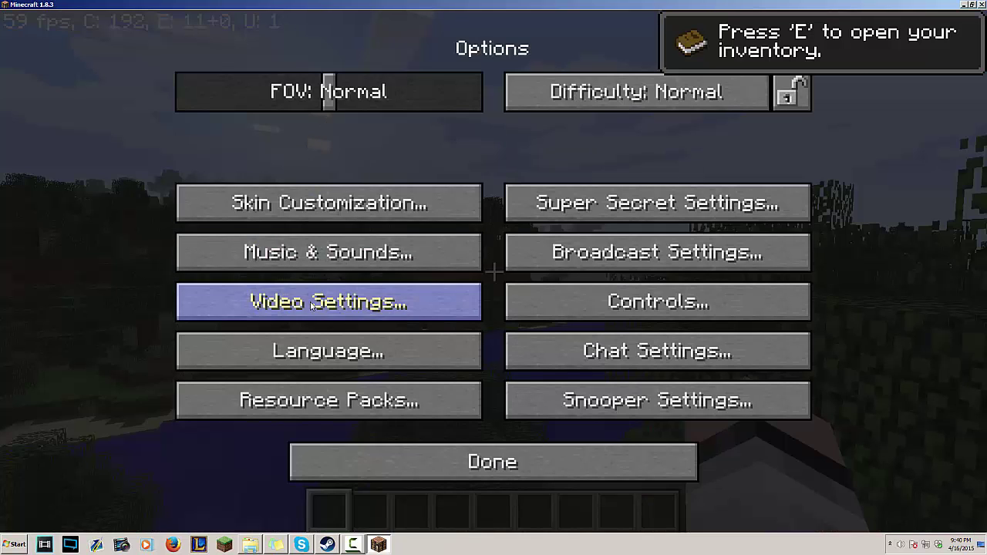
left_click(324, 262)
left_click_drag(299, 140, 85, 158)
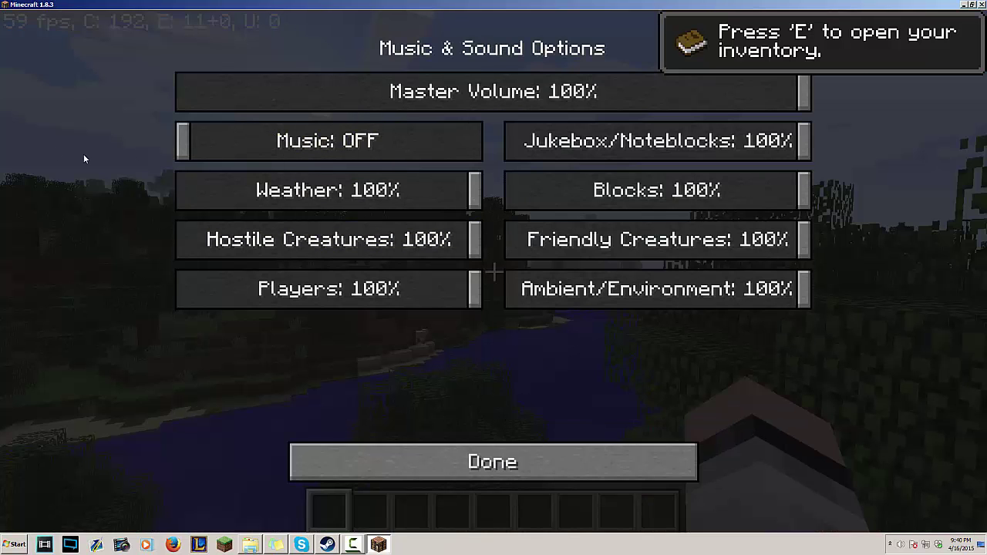
mouse_move(492, 91)
left_mouse_down()
mouse_move(474, 92)
mouse_move(489, 97)
left_mouse_up()
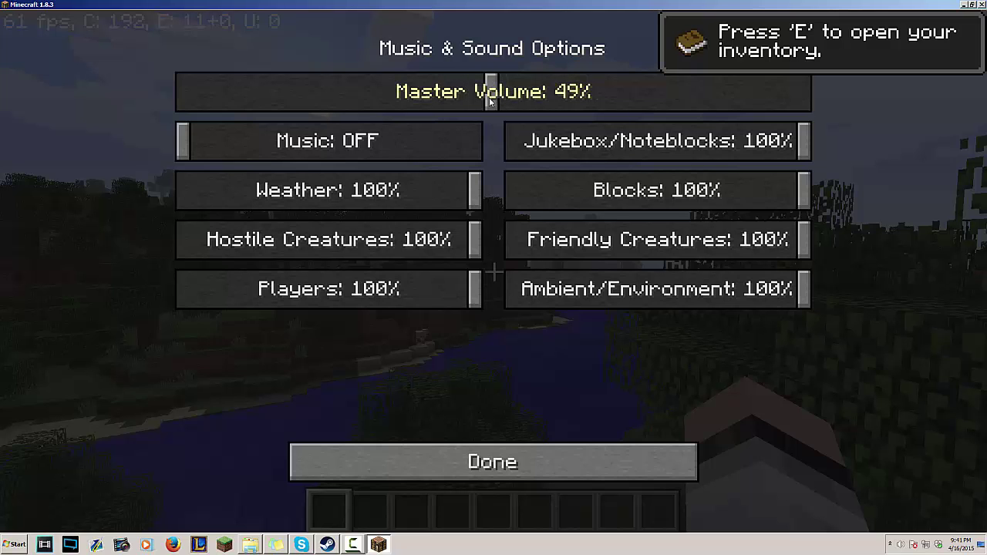
left_click(534, 472)
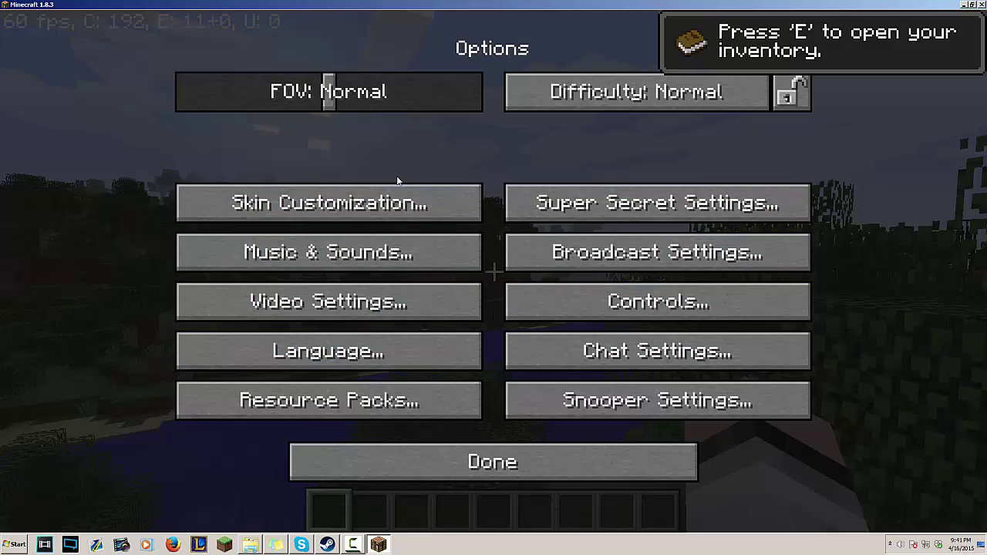
Set the brightness to Bright and the max framerate to Unlimited in the video settings
left_click(408, 319)
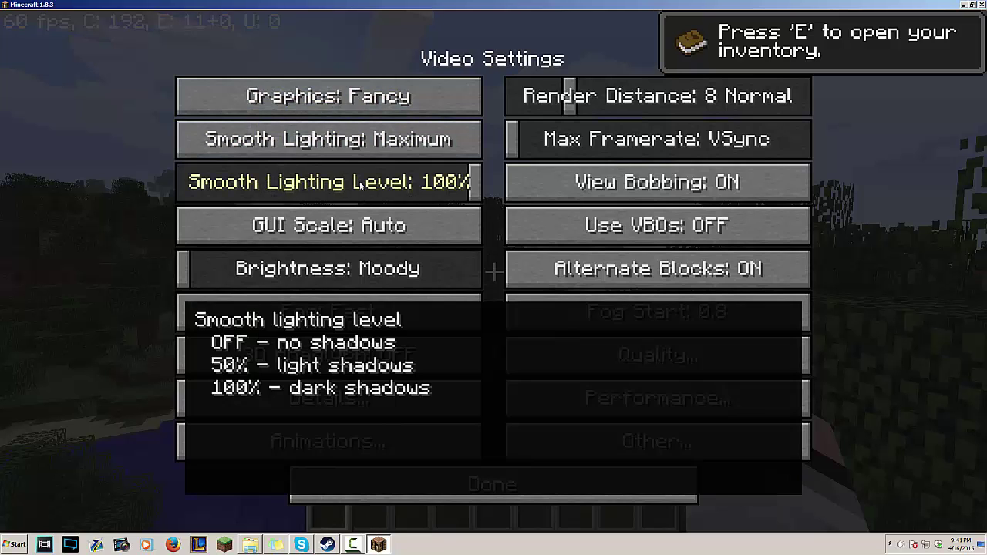
mouse_move(344, 185)
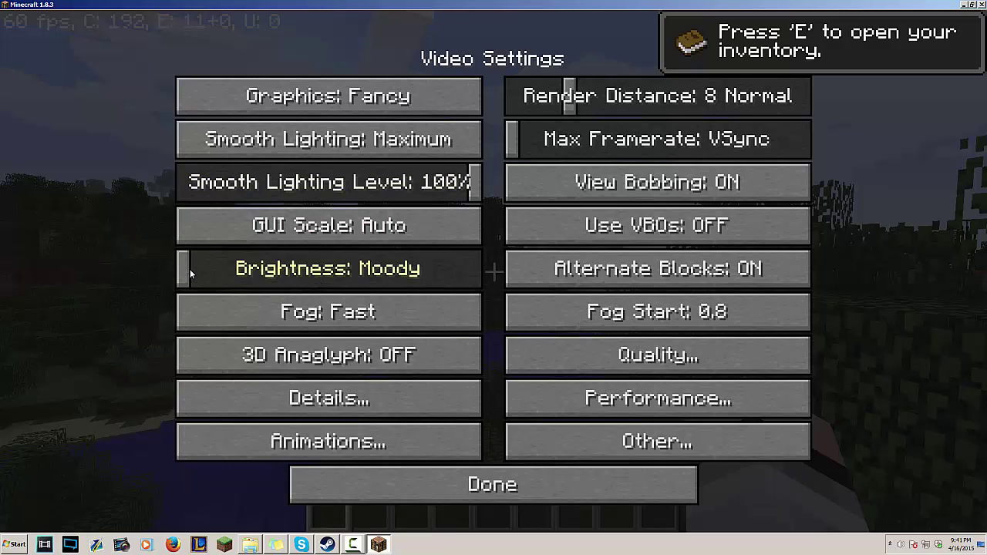
left_click_drag(190, 269, 508, 284)
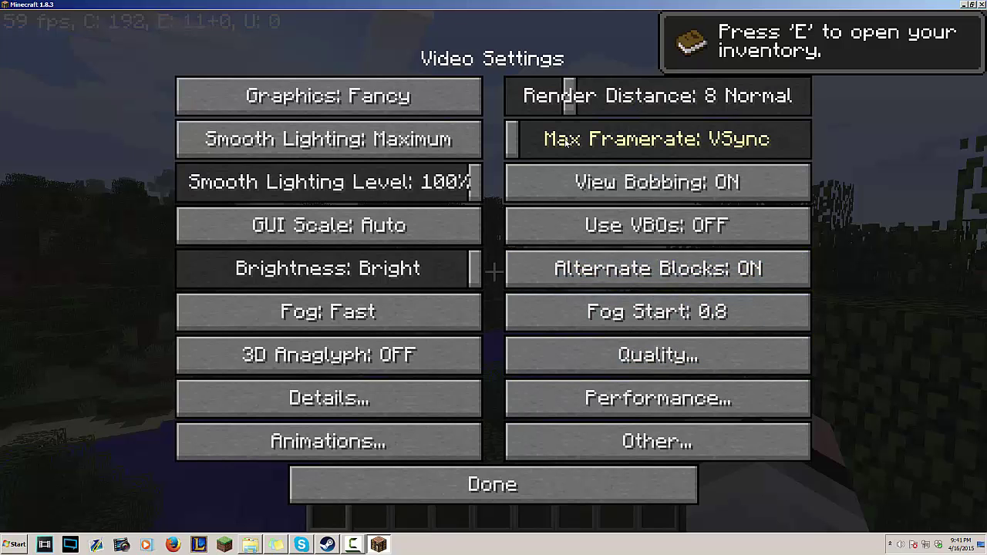
left_click_drag(510, 150, 806, 148)
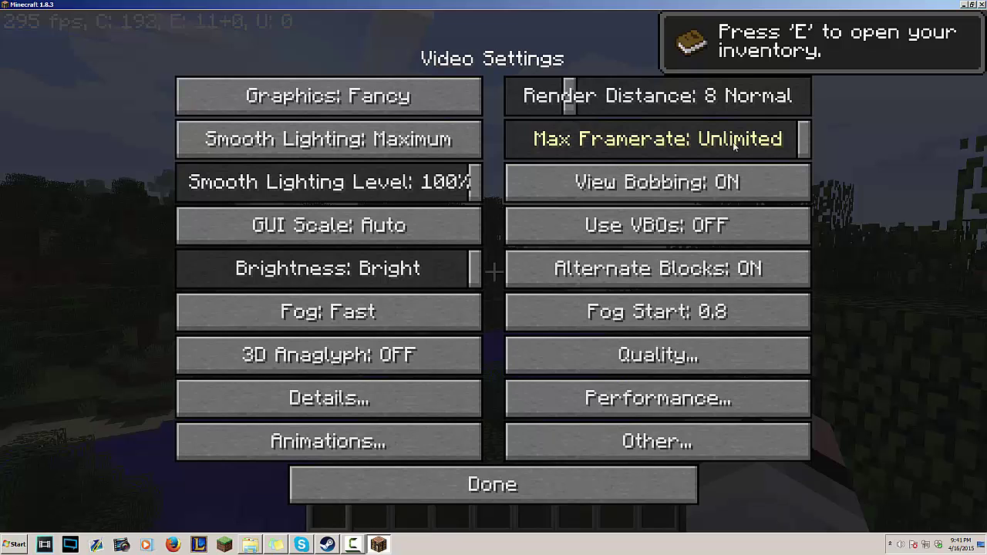
left_click_drag(540, 145, 933, 154)
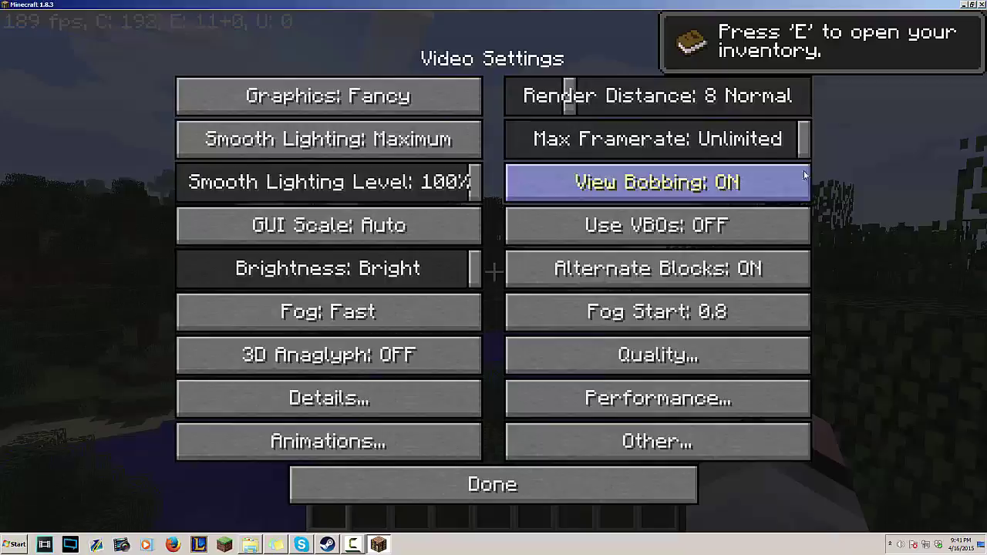
key("Escape")
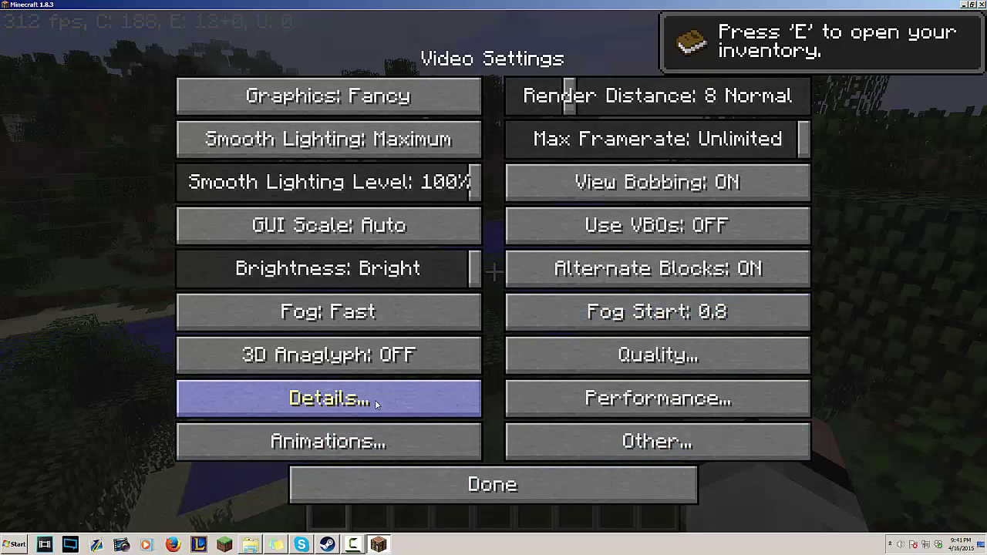
Switch off all animations and particle effects in the animation video settings
left_click(340, 441)
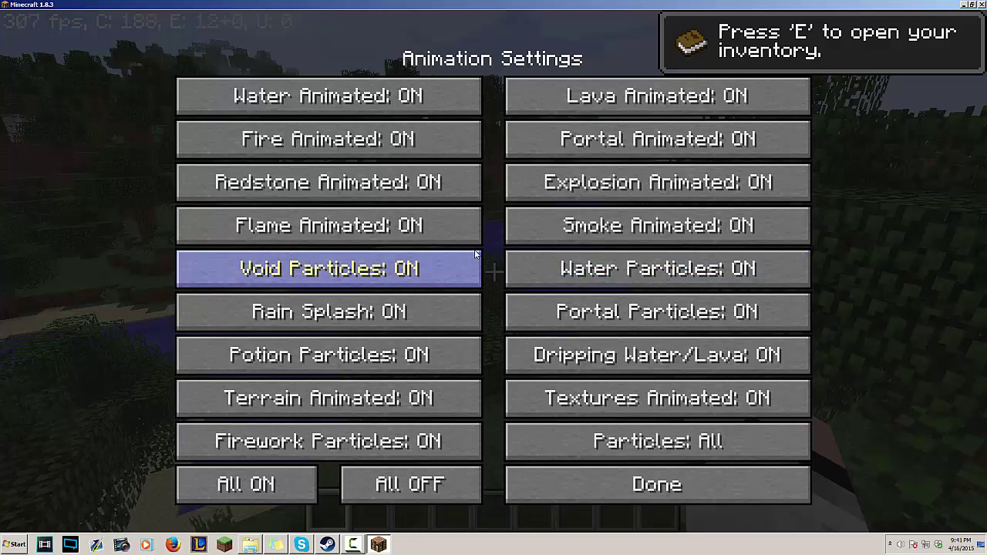
left_click(396, 485)
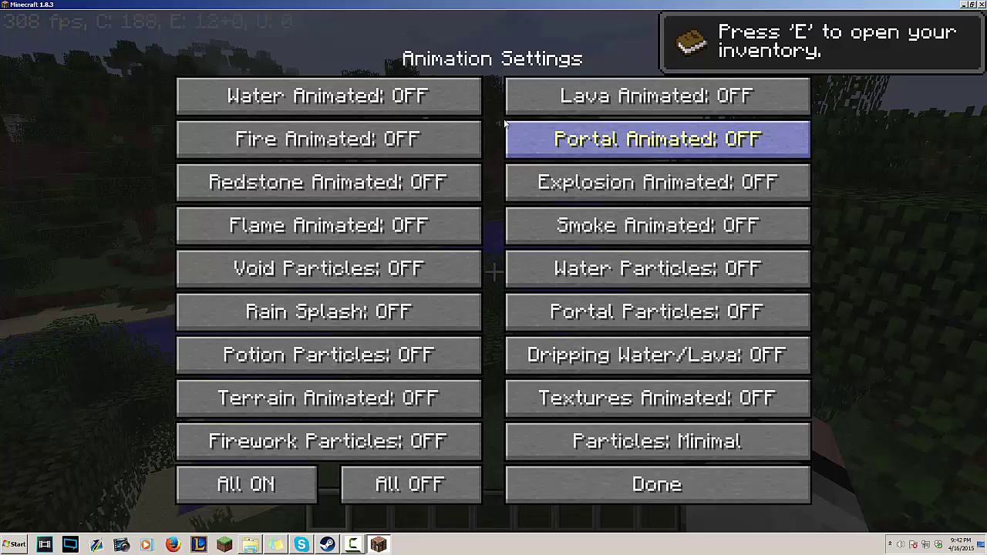
left_click(630, 488)
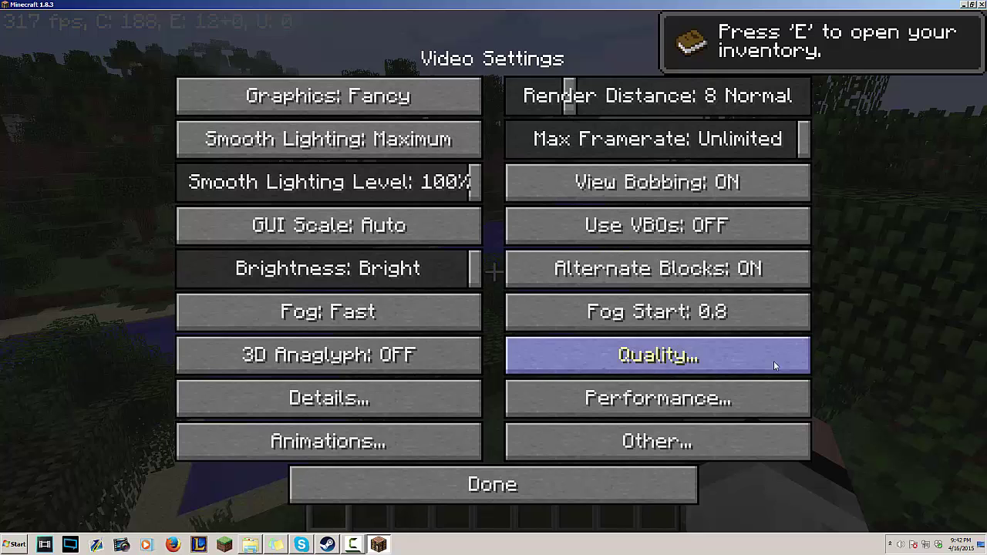
Review the detail, other, quality and animation video settings without changing any option
left_click(303, 407)
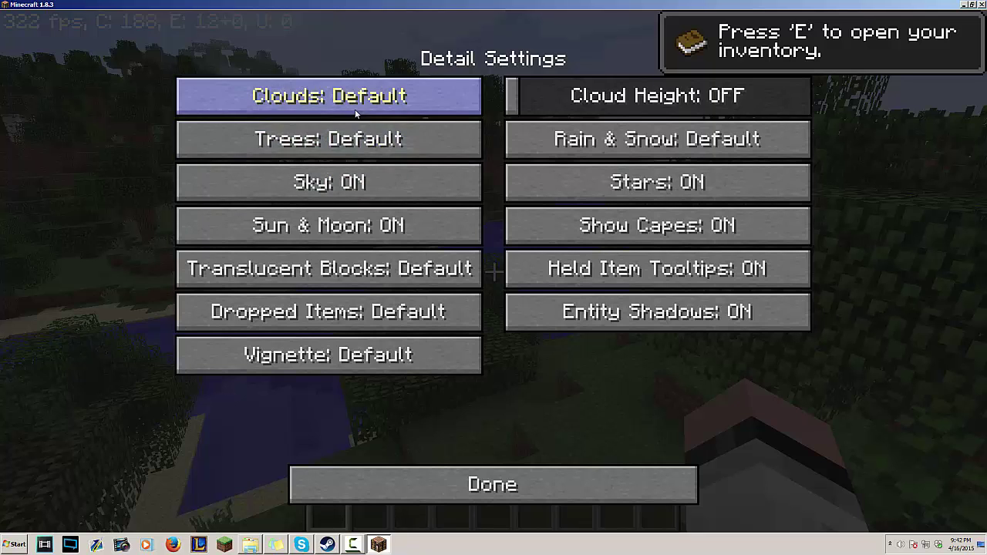
left_click(539, 493)
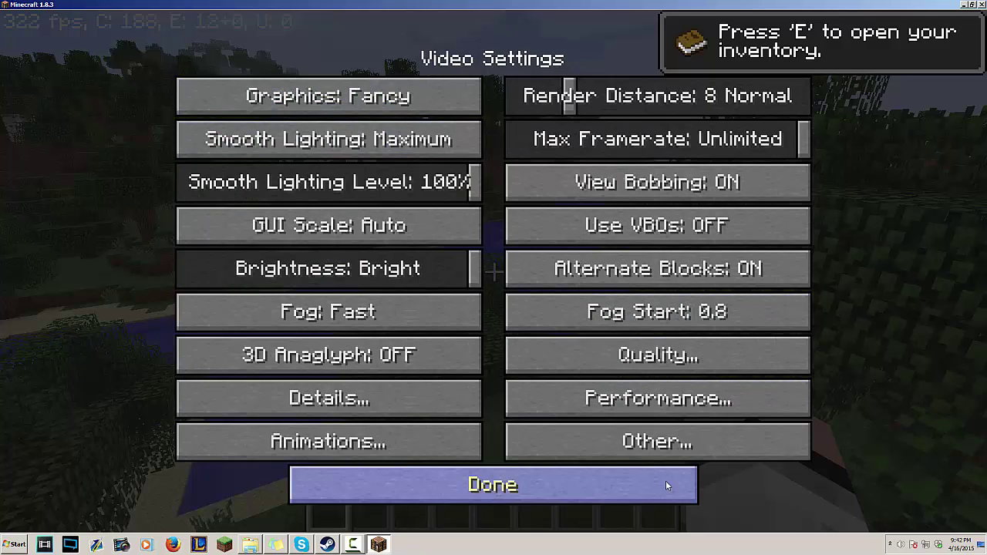
left_click(671, 440)
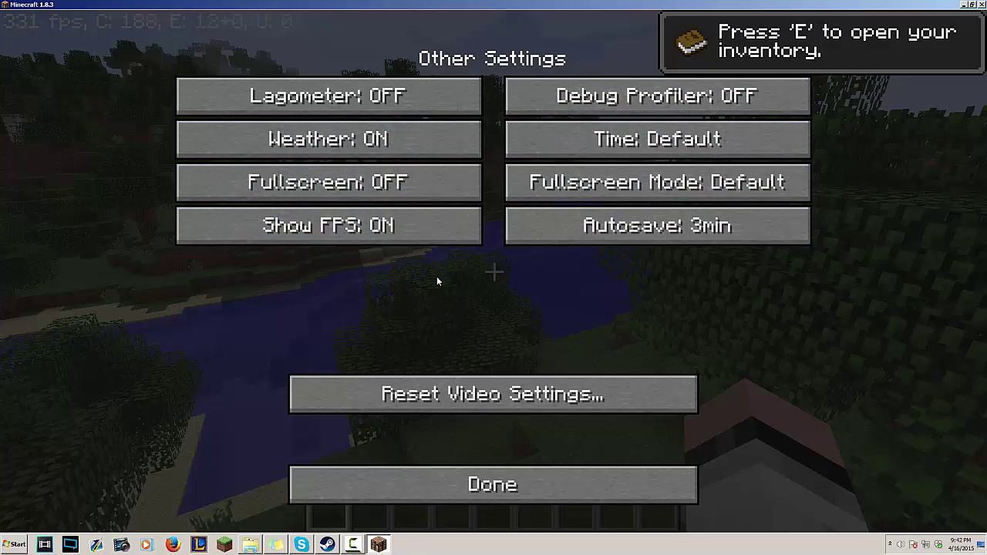
left_click(540, 472)
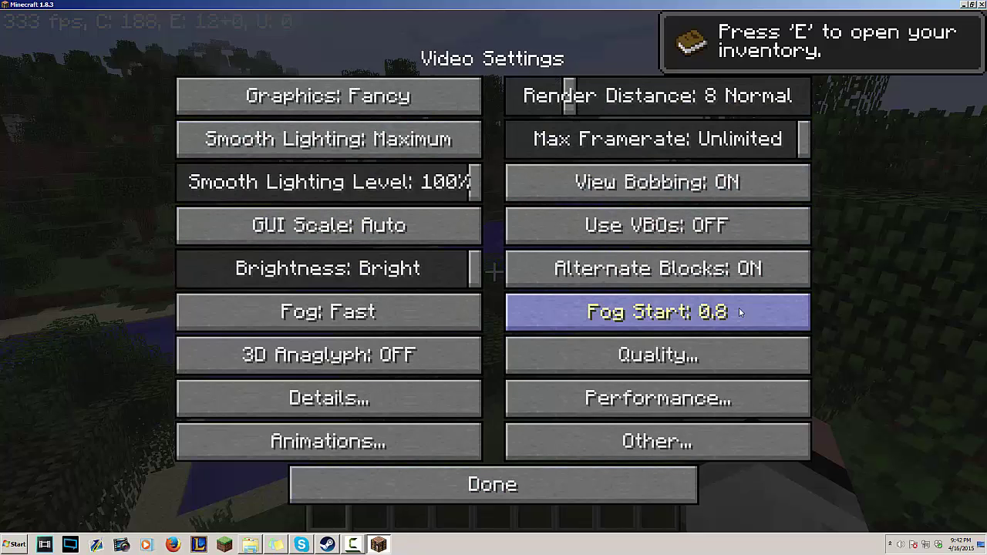
left_click(676, 358)
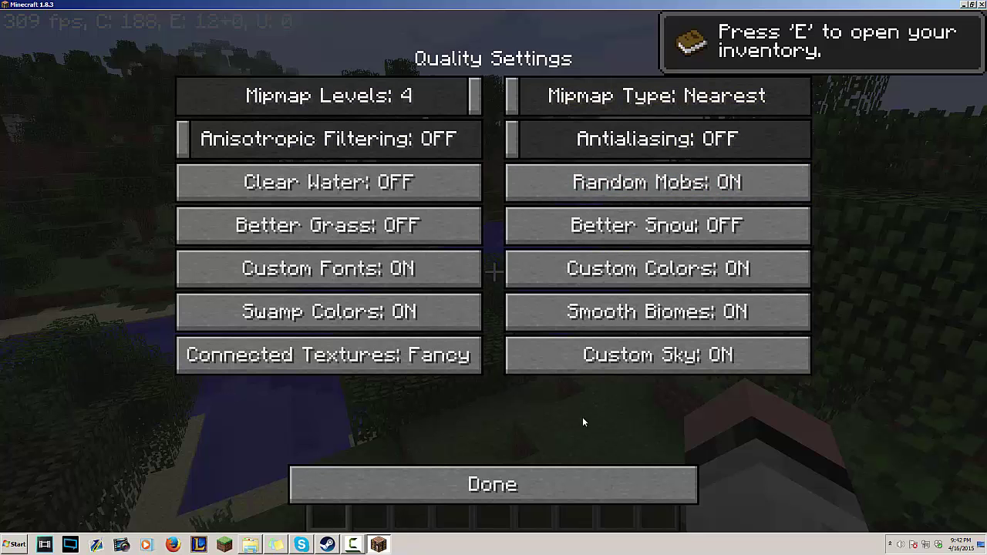
left_click(558, 485)
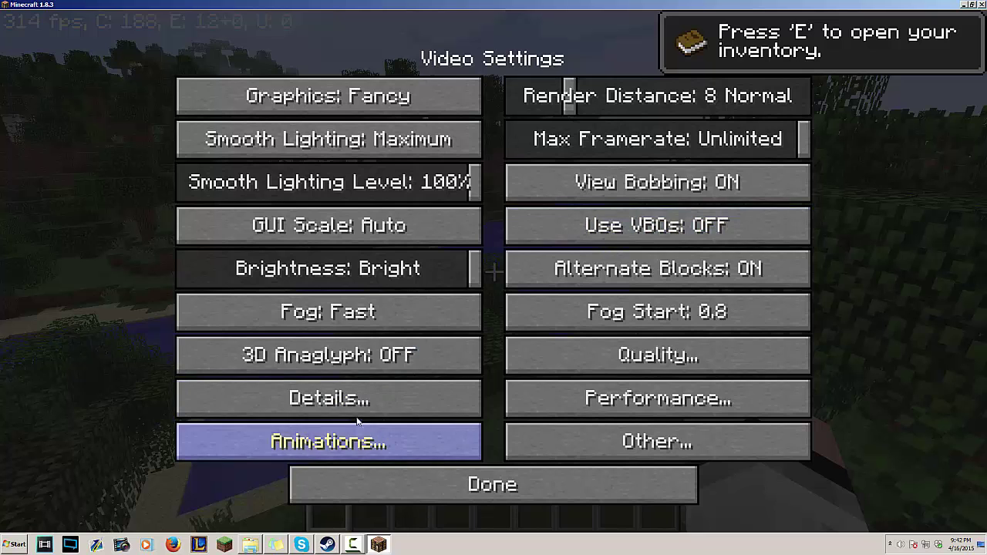
left_click(343, 441)
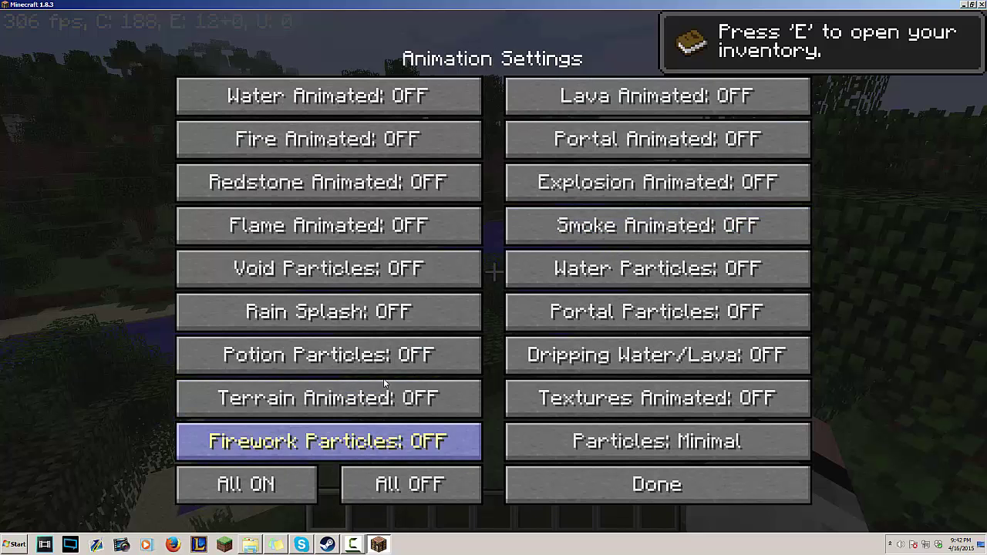
left_click(642, 488)
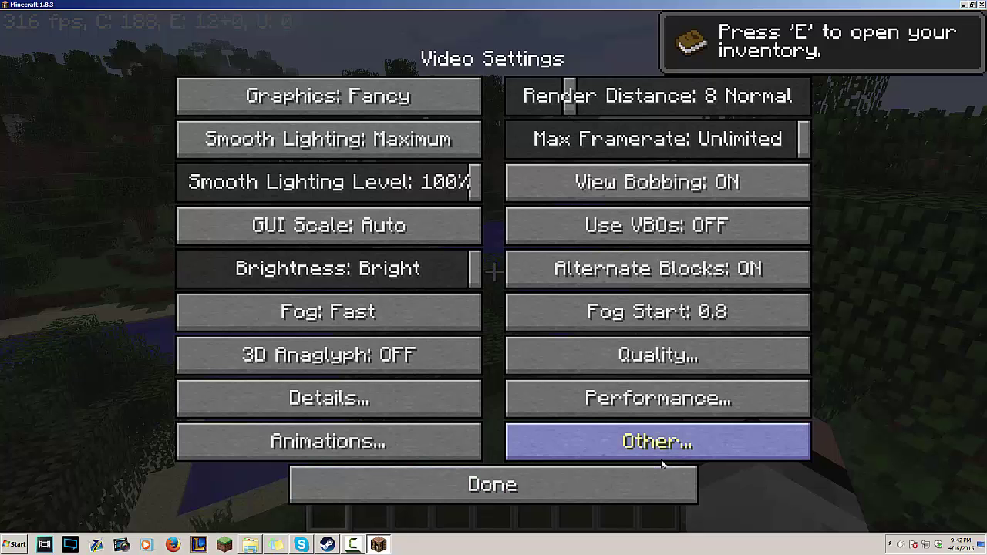
Cycle Smooth Lighting through its levels, leave it OFF, and return to the game world
left_click(343, 145)
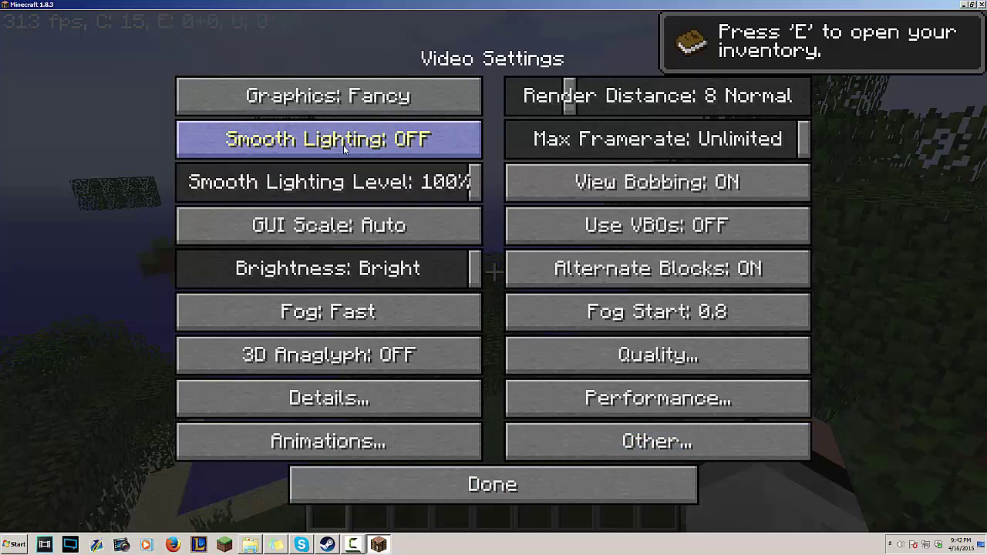
left_click(343, 144)
left_click(357, 143)
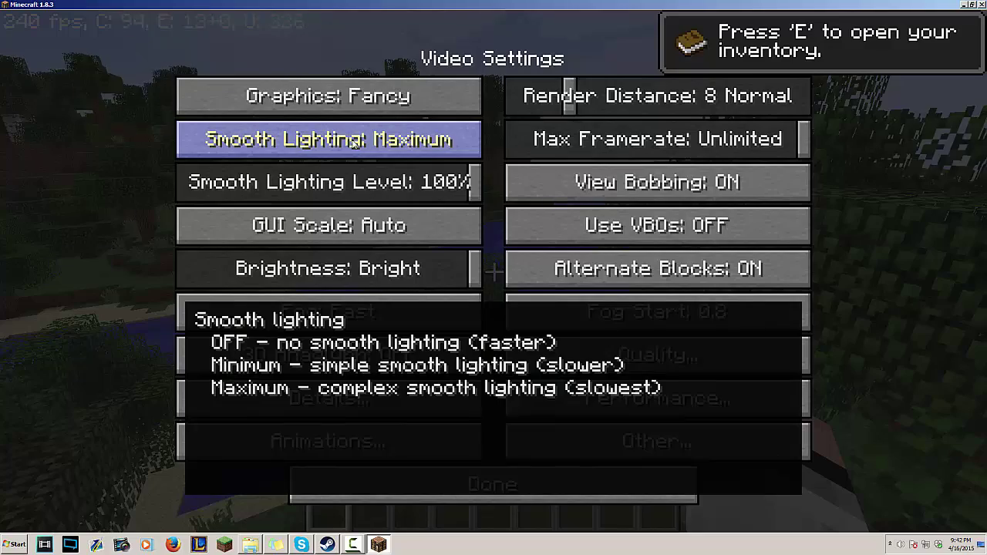
left_click(357, 143)
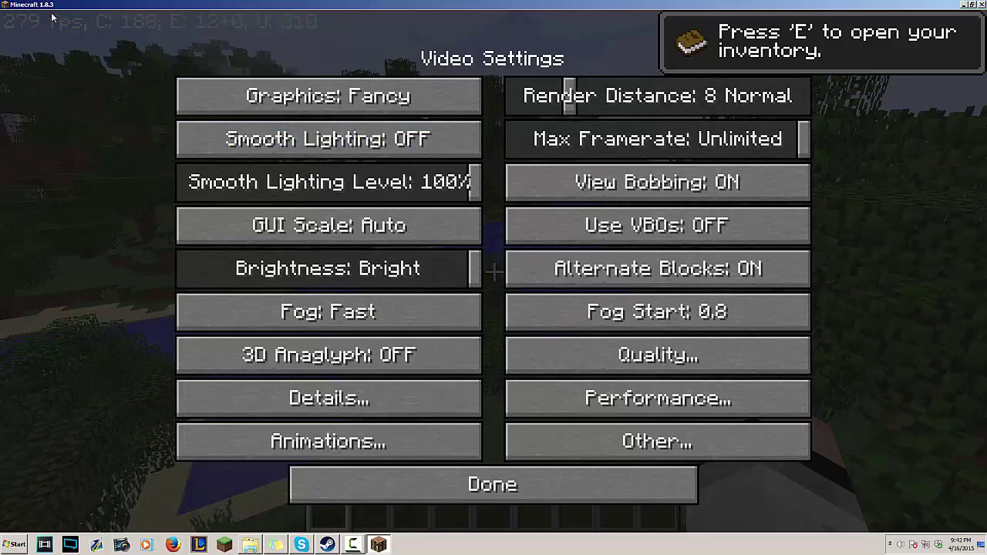
key("Escape")
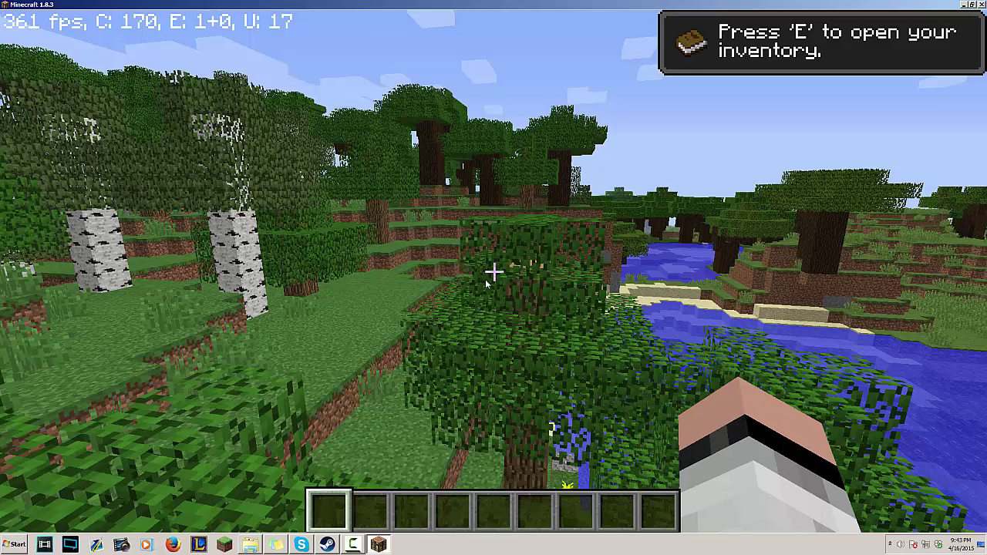
Look through the key bindings in the game's controls, from the hotbar slots to the streaming keys
key("Escape")
left_click(422, 316)
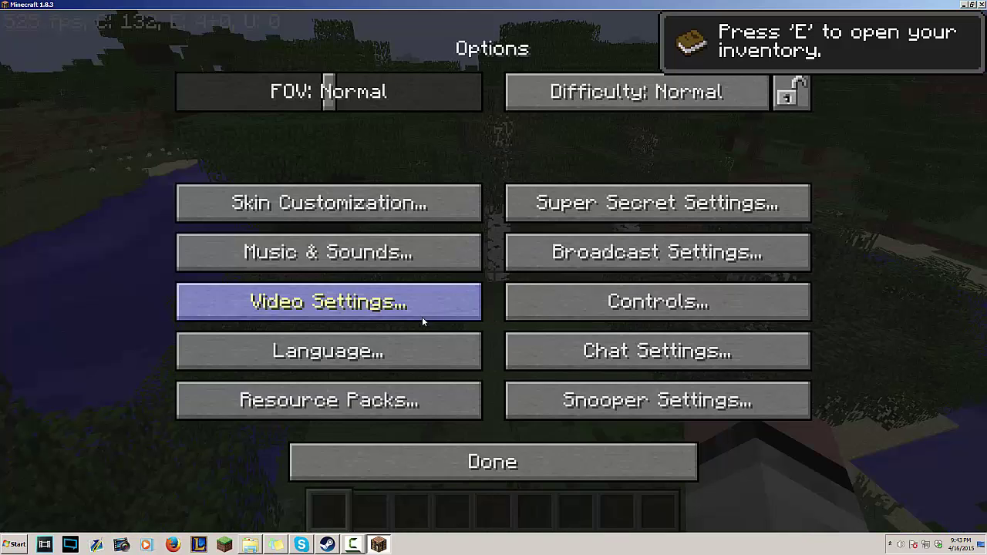
left_click(651, 289)
scroll(804, 162, "down", 15)
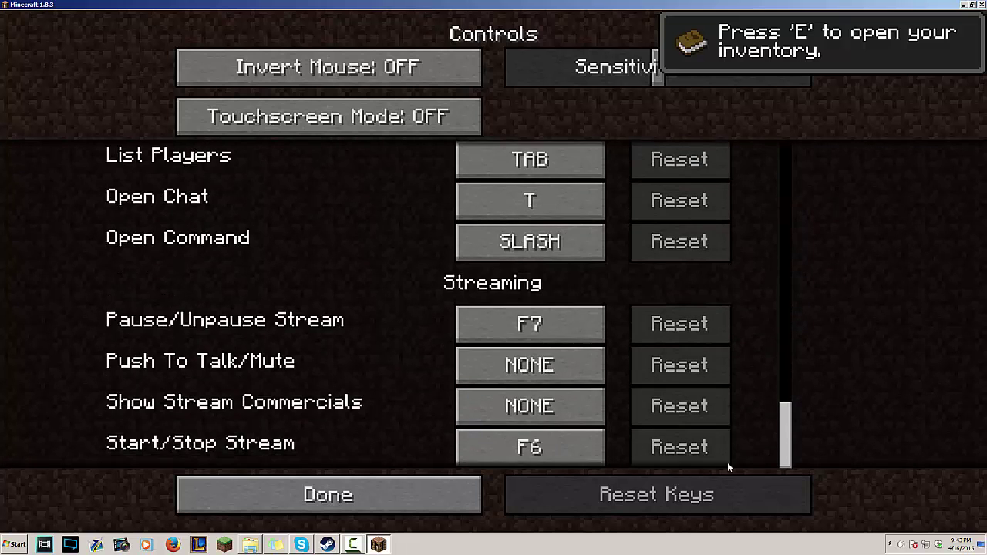
scroll(748, 382, "up", 6)
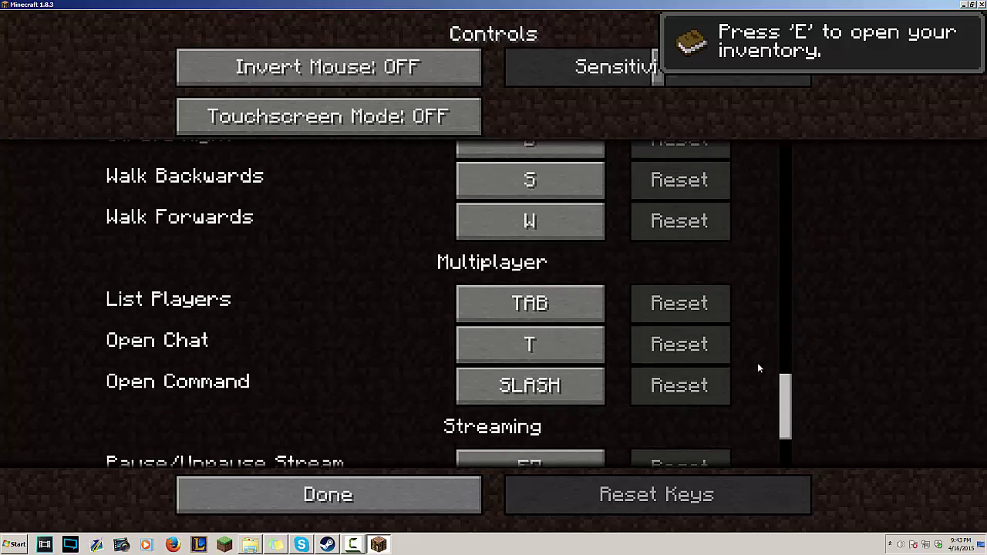
scroll(756, 350, "down", 6)
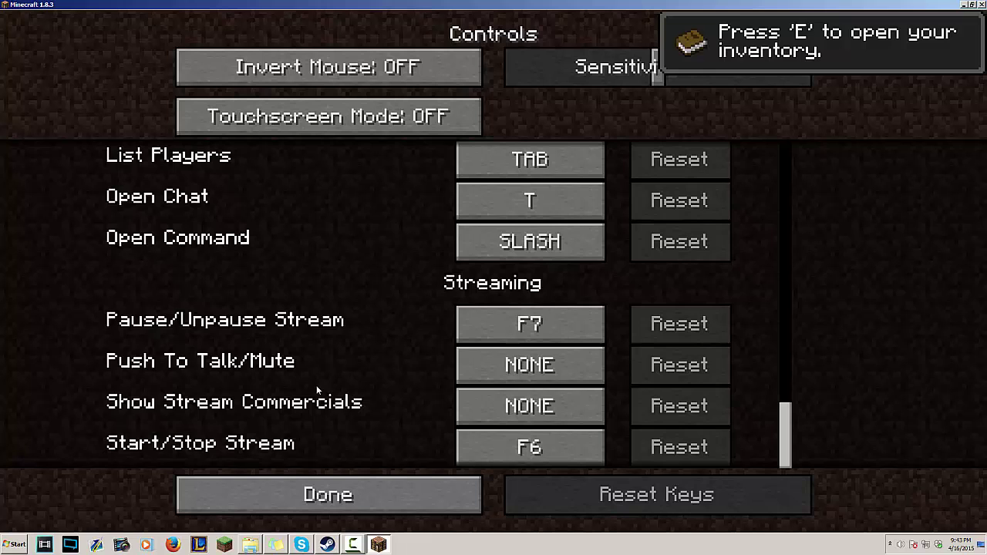
scroll(336, 287, "up", 20)
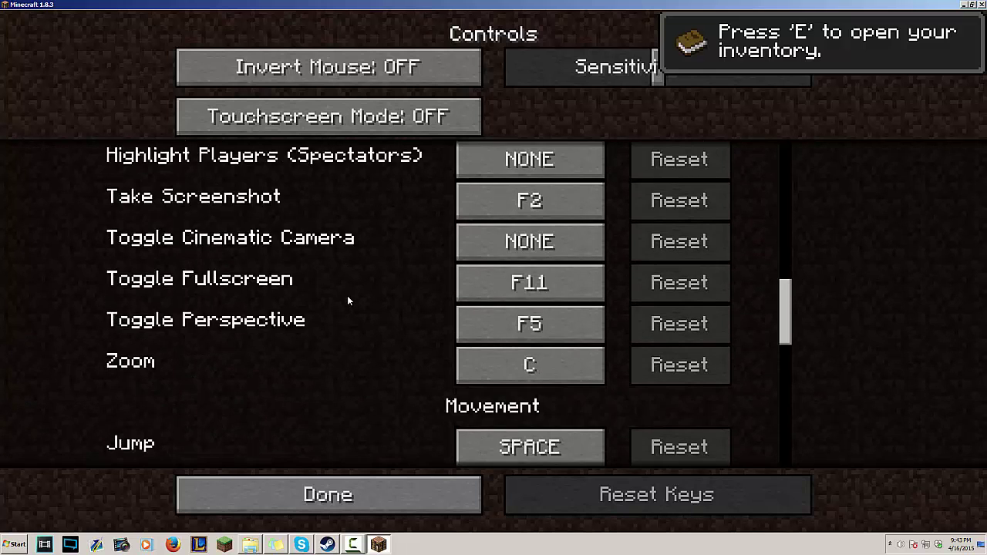
scroll(347, 296, "up", 10)
scroll(401, 277, "down", 4)
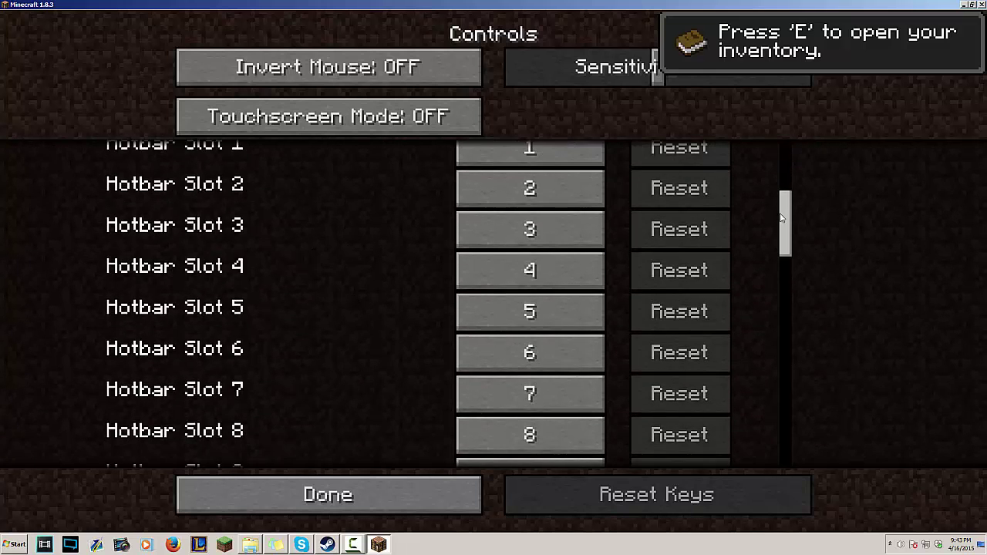
left_click_drag(780, 219, 802, 476)
scroll(273, 367, "up", 2)
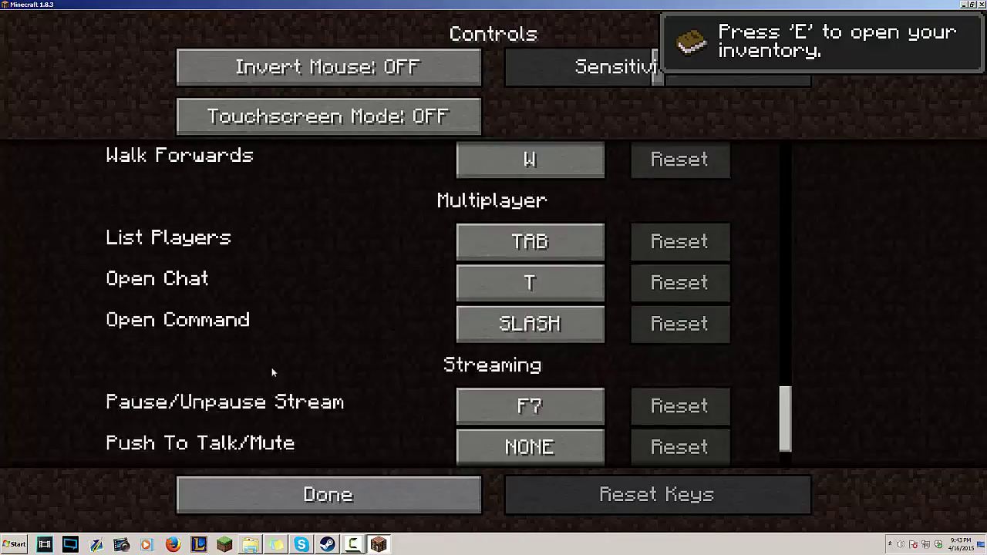
key("Escape")
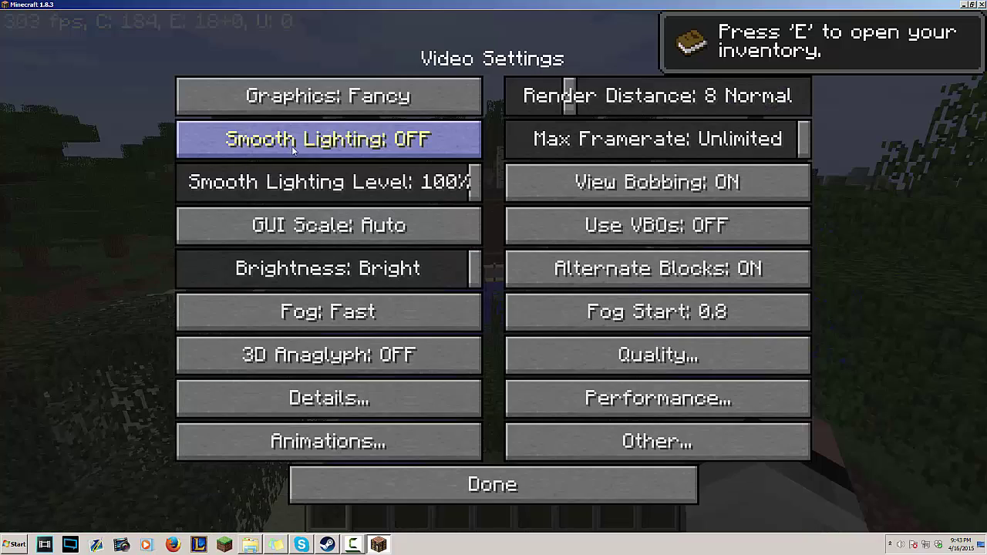
Set Smooth Lighting to Minimum and try Fast graphics, returning to the game world after each change
left_click(300, 143)
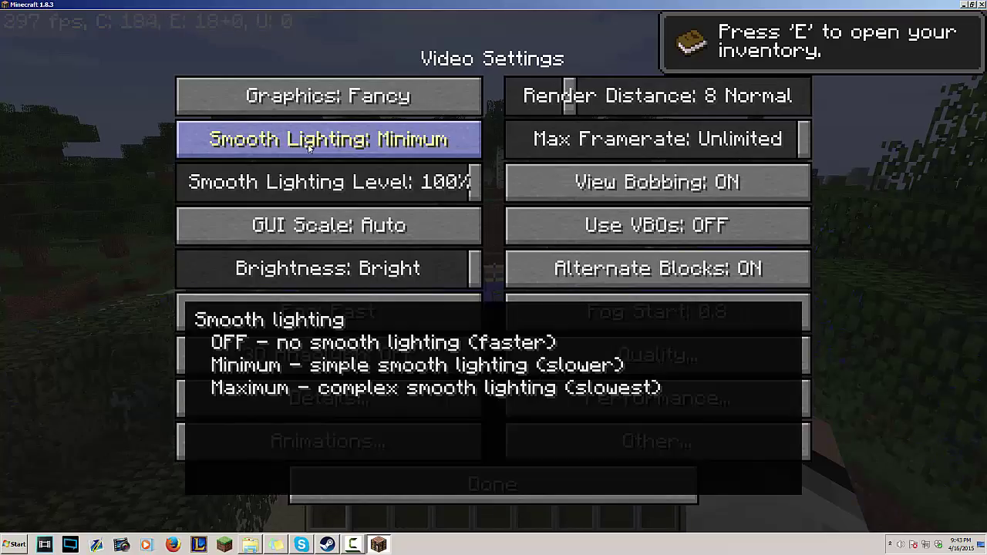
key("Escape")
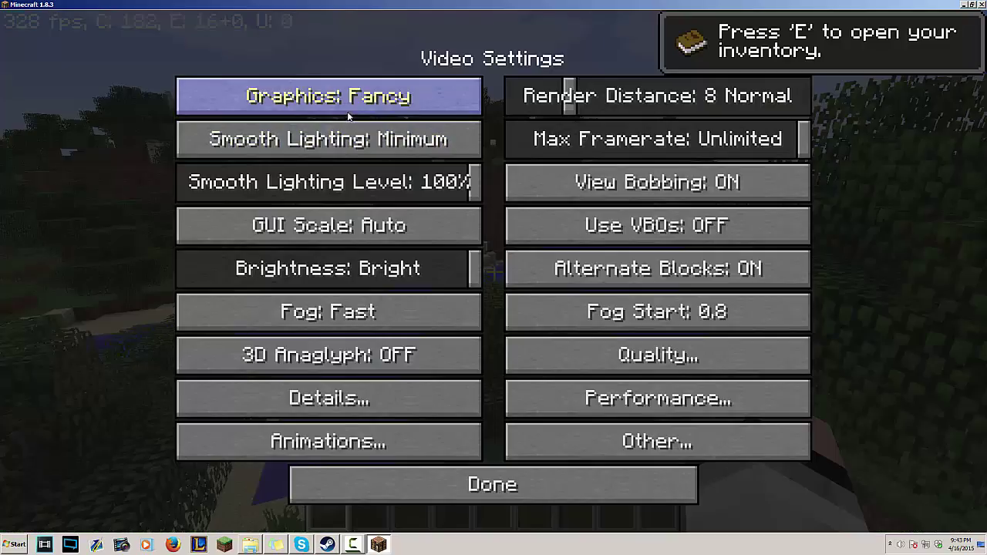
left_click(347, 115)
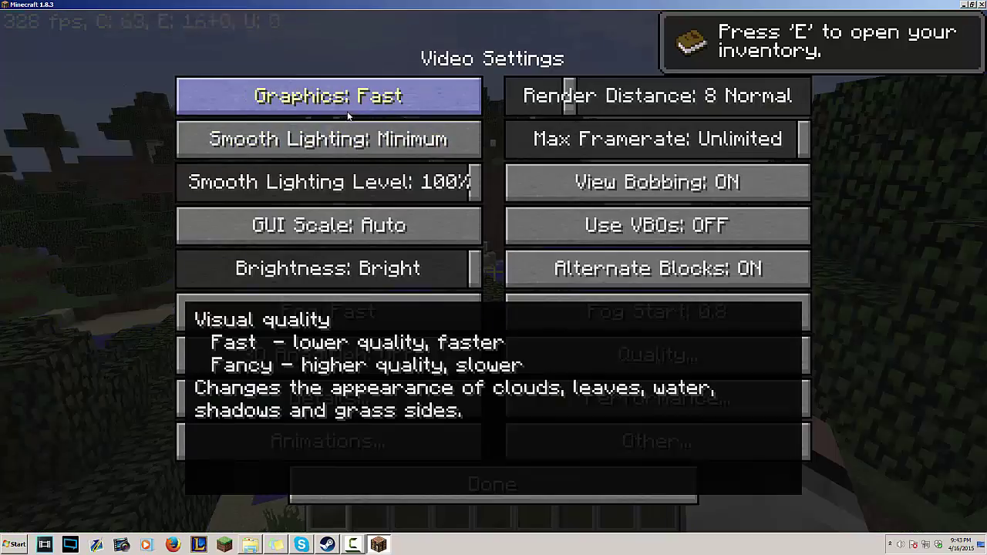
key("Escape")
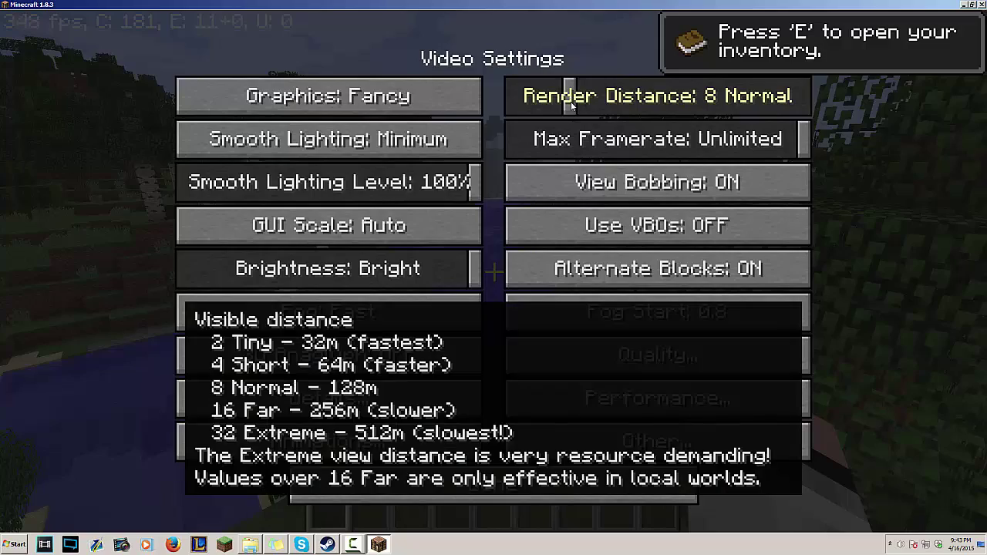
Raise the render distance to 16 Far in the video settings and return to the game world
key("Escape")
key("Escape")
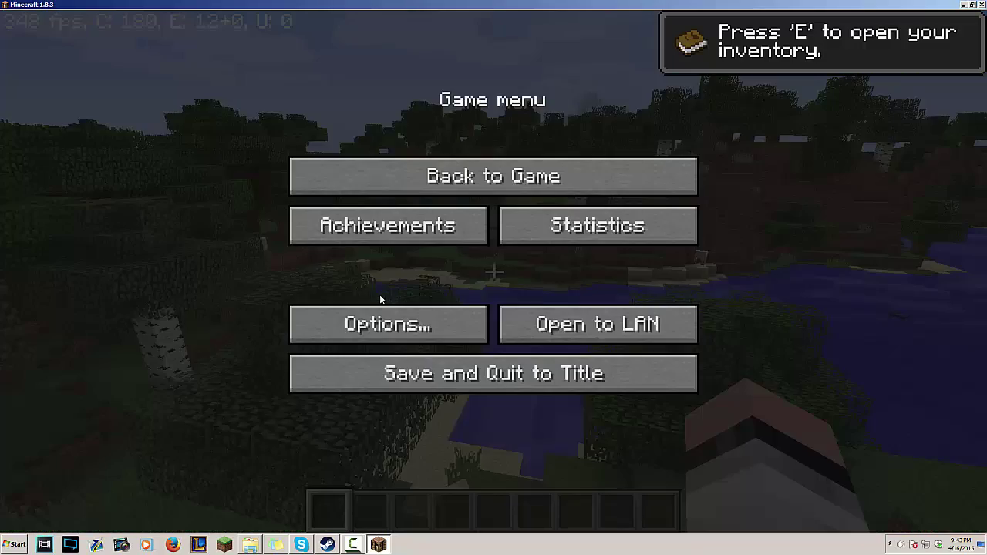
left_click(381, 320)
left_click(382, 316)
left_click(614, 96)
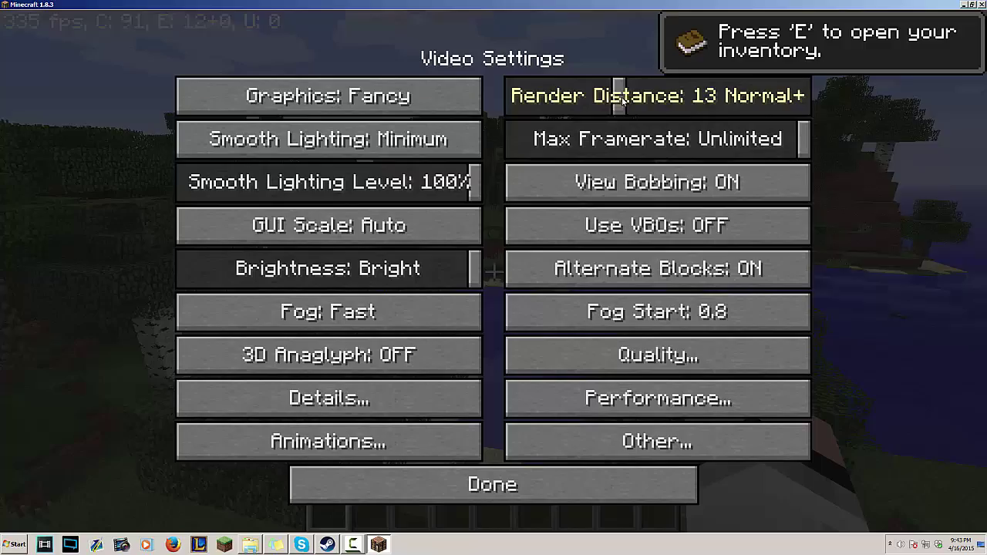
left_click_drag(623, 100, 649, 105)
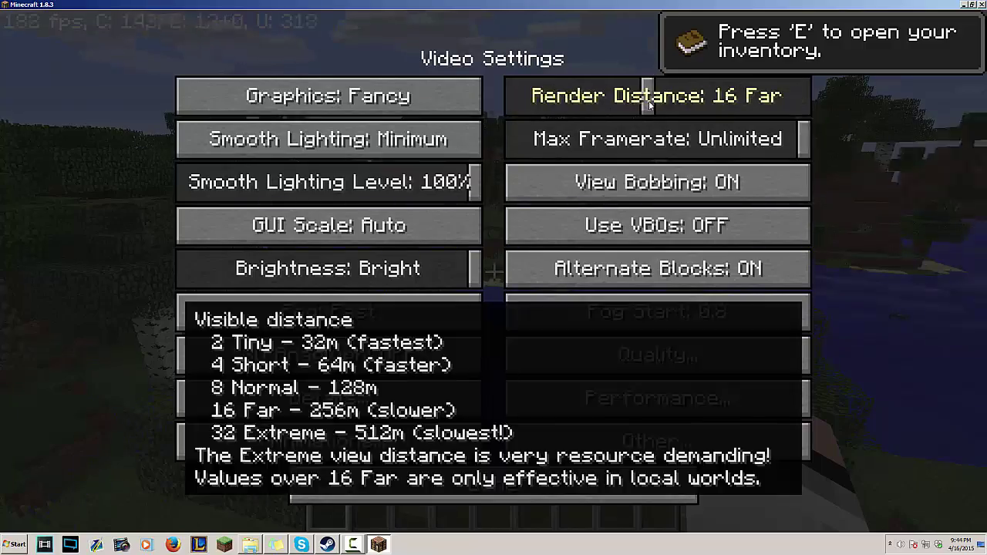
key("Escape")
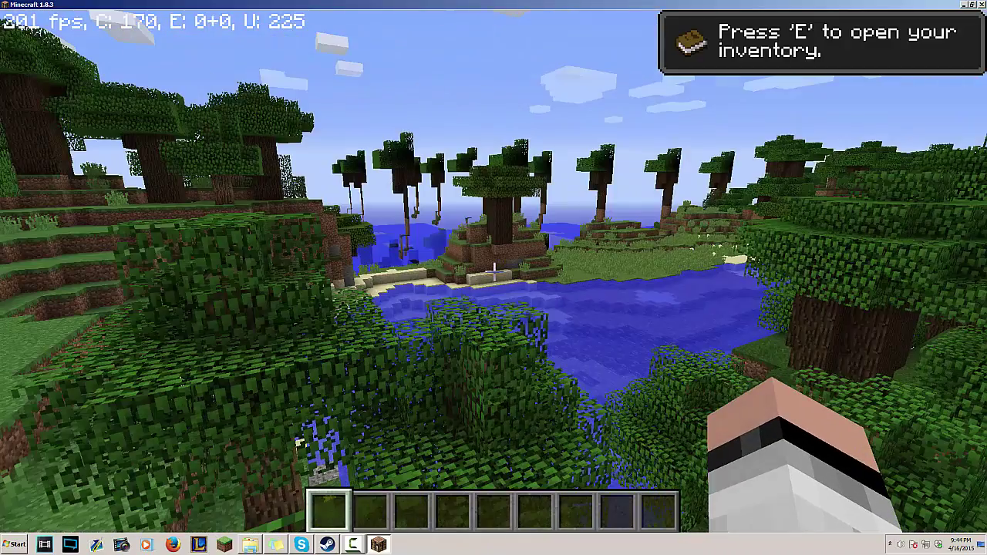
Fly up and forward over the landscape to check terrain loading and frame rate at the far render distance
key("space")
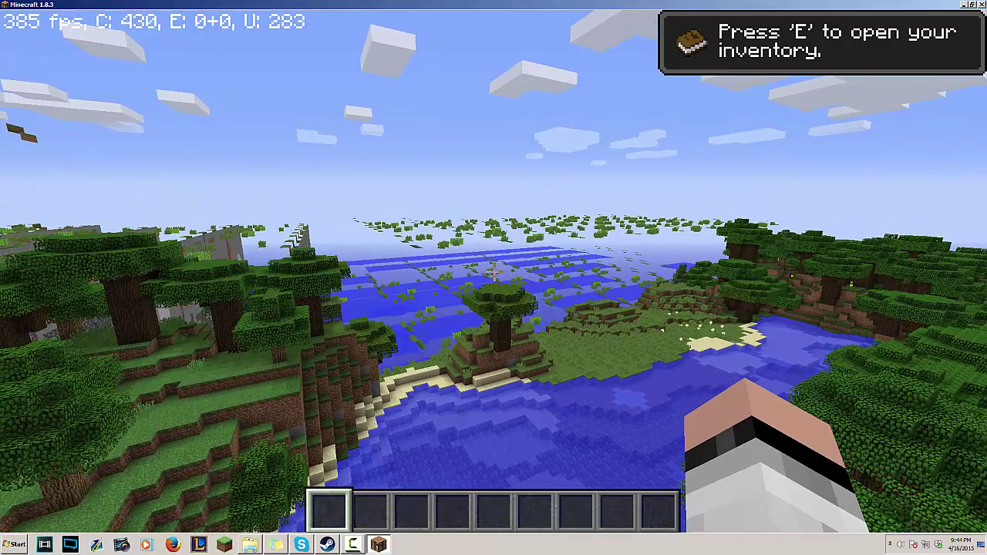
key("w")
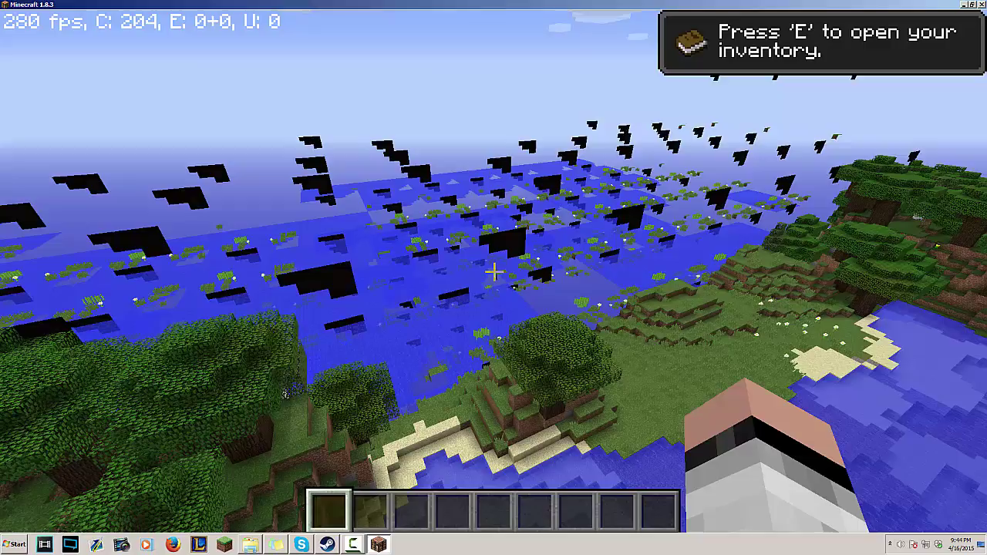
key("w")
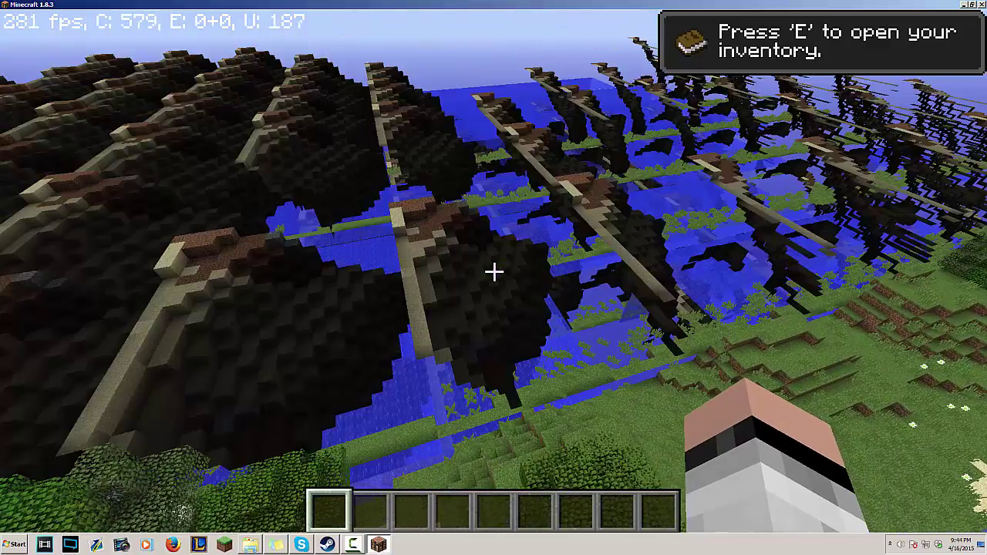
key("shift")
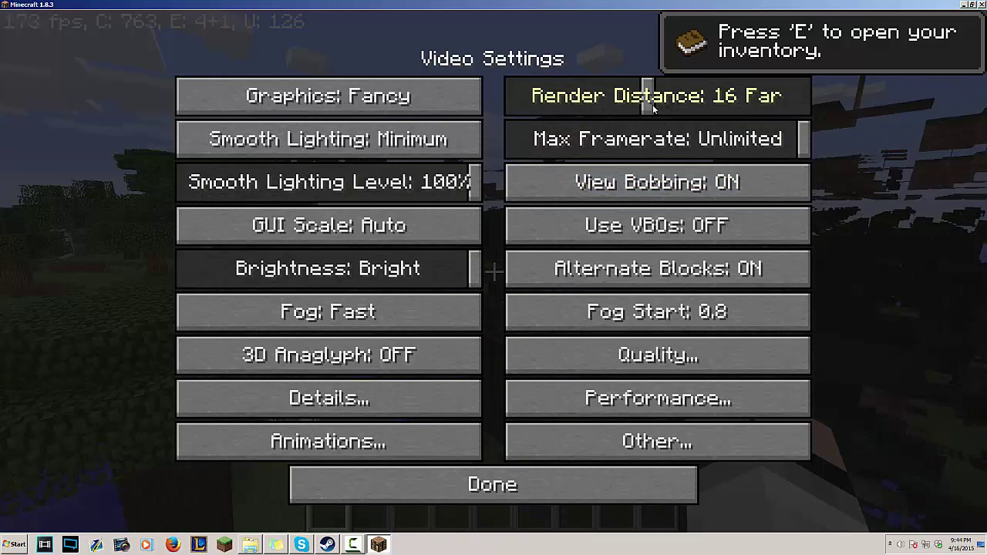
Lower the render distance back to its previous level and fly forward over the terrain
left_click_drag(653, 108, 567, 108)
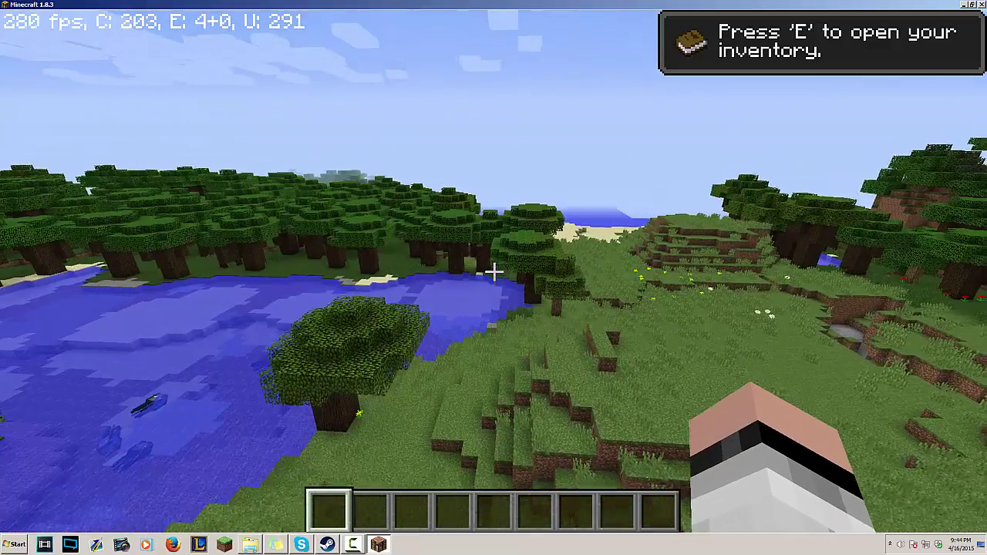
key("w")
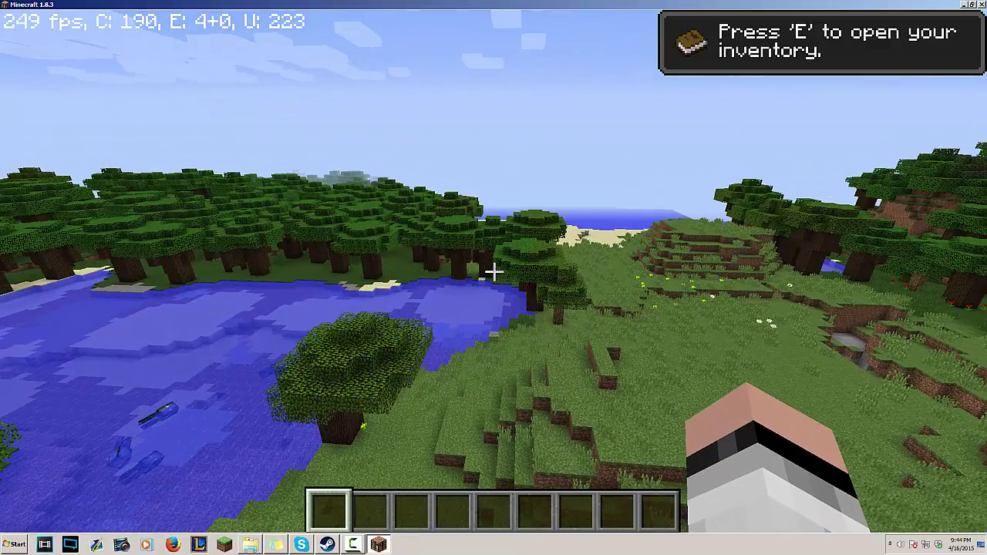
key("w")
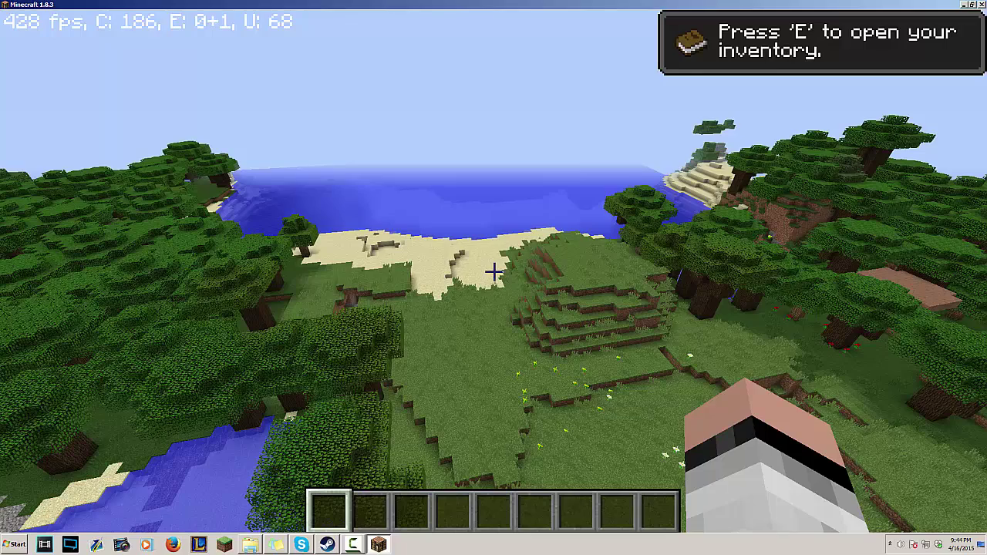
Fly along the coast and over the forests and lakes to examine the frame rate and terrain loading at the lowered render distance
key("w")
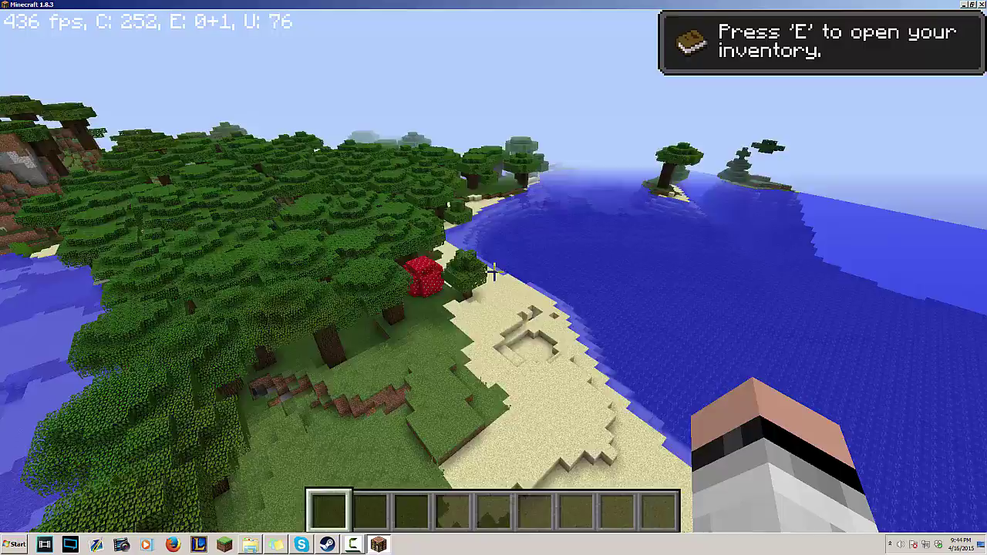
key("w")
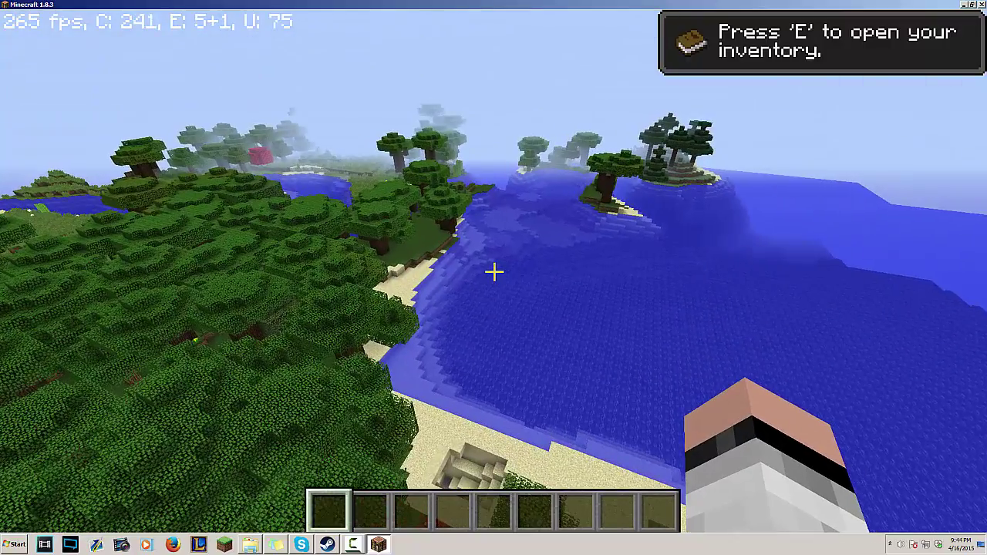
key("w")
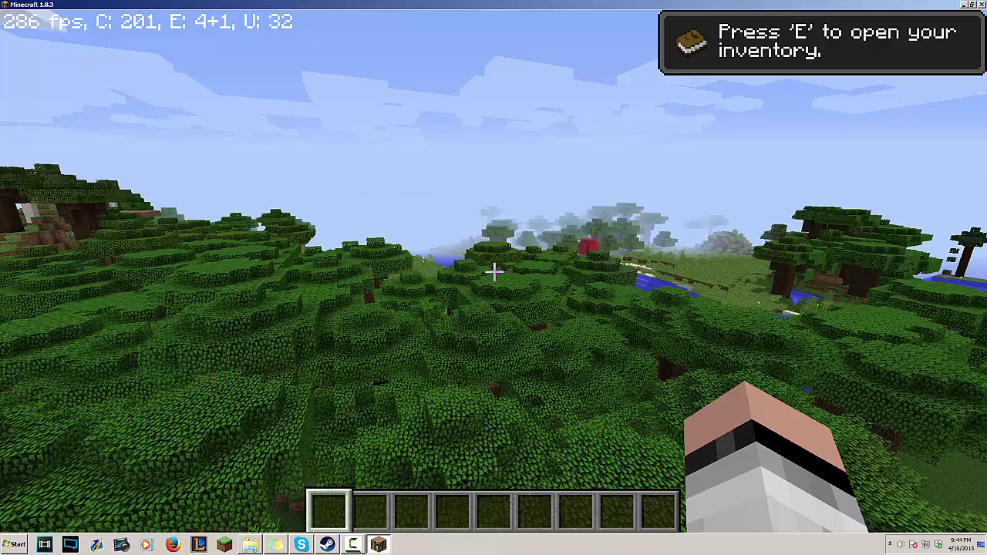
key("w")
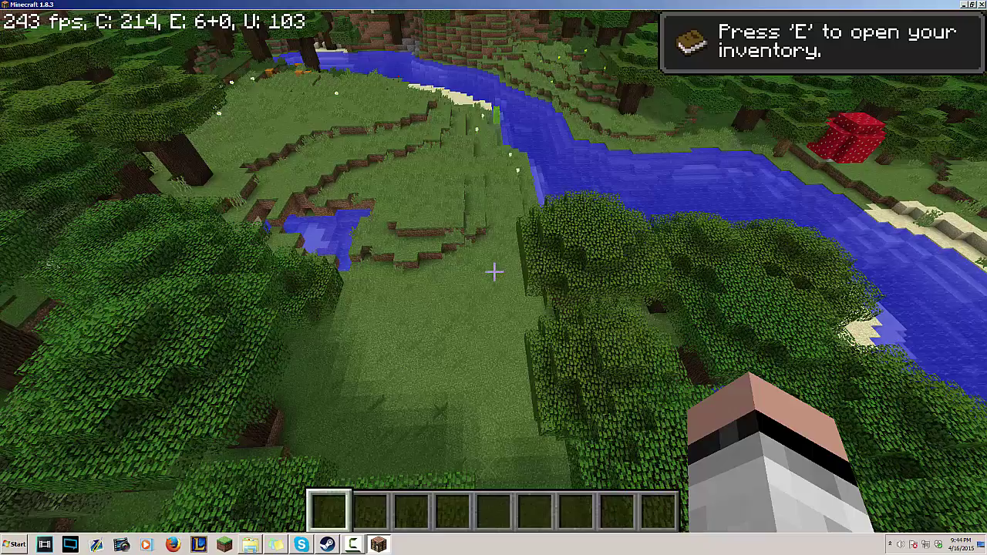
key("w")
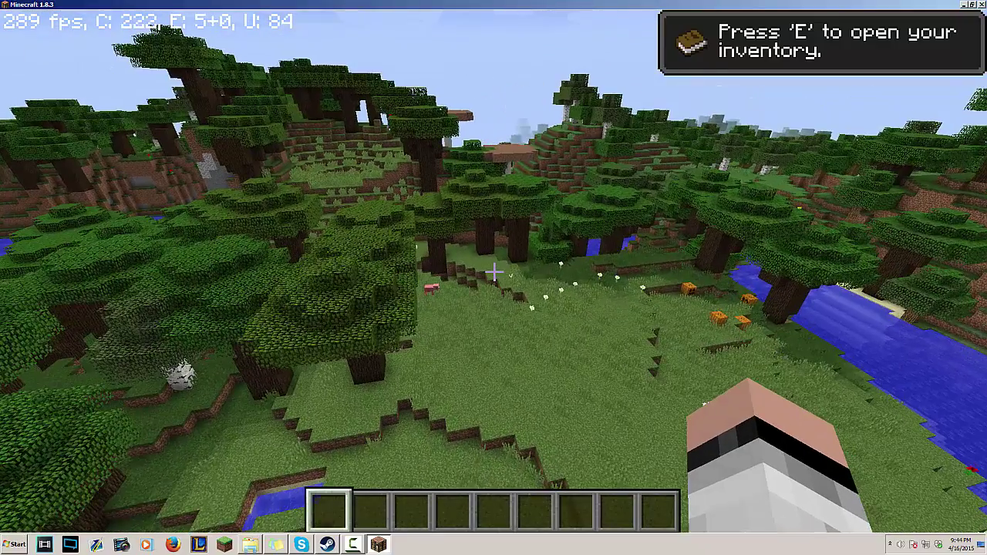
key("w")
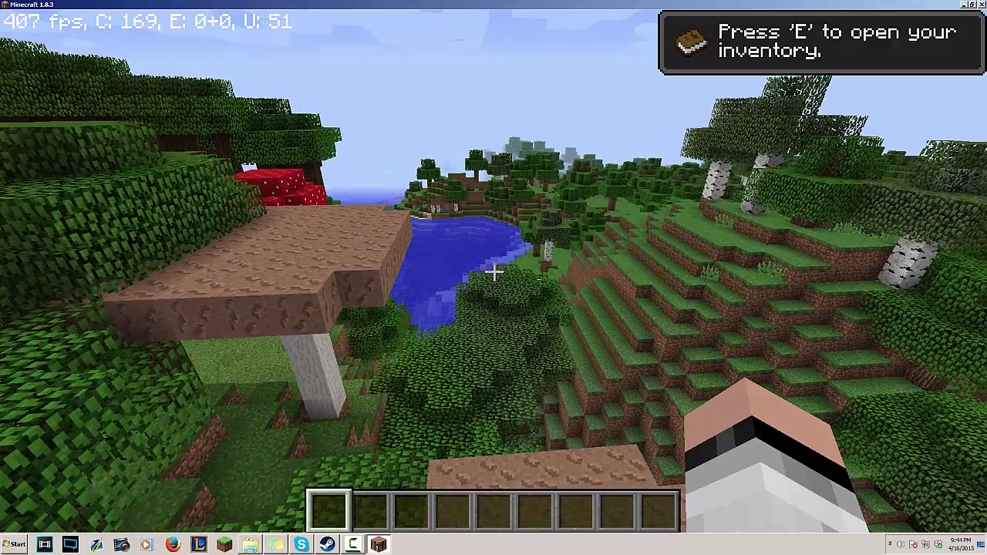
key("w")
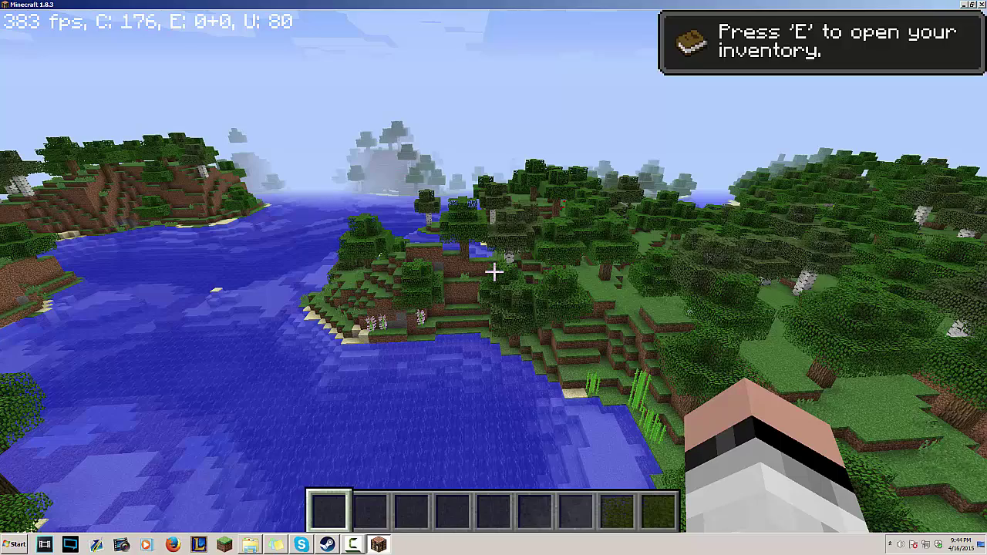
key("w")
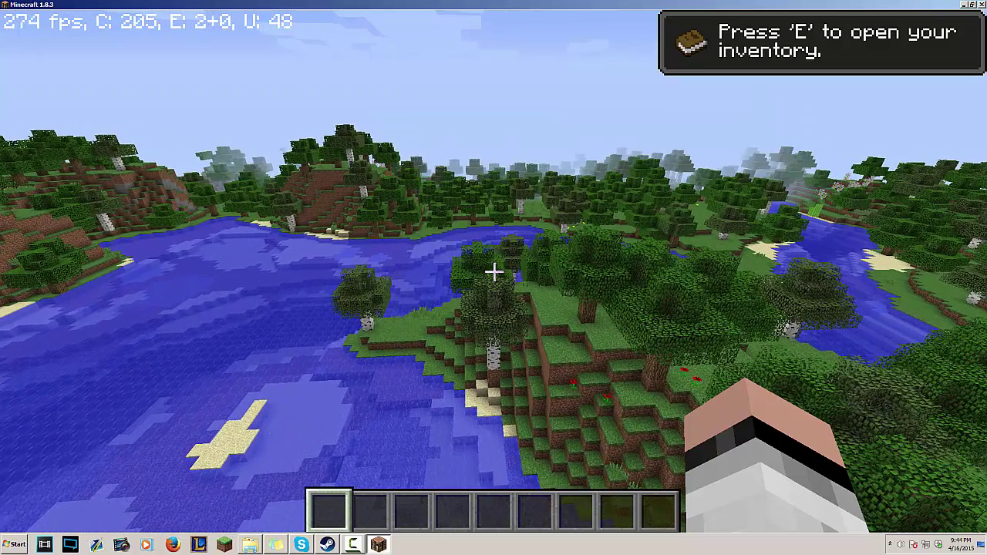
key("w")
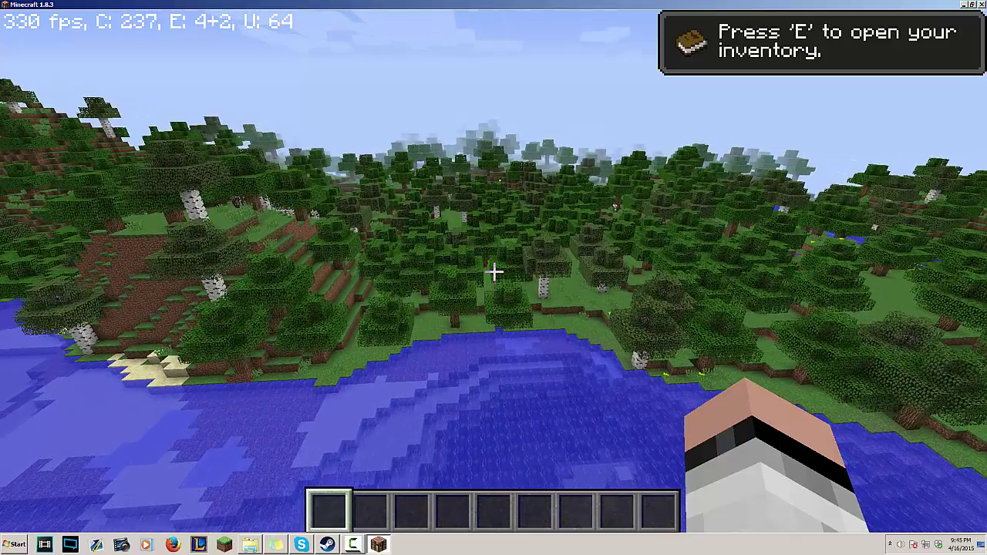
key("w")
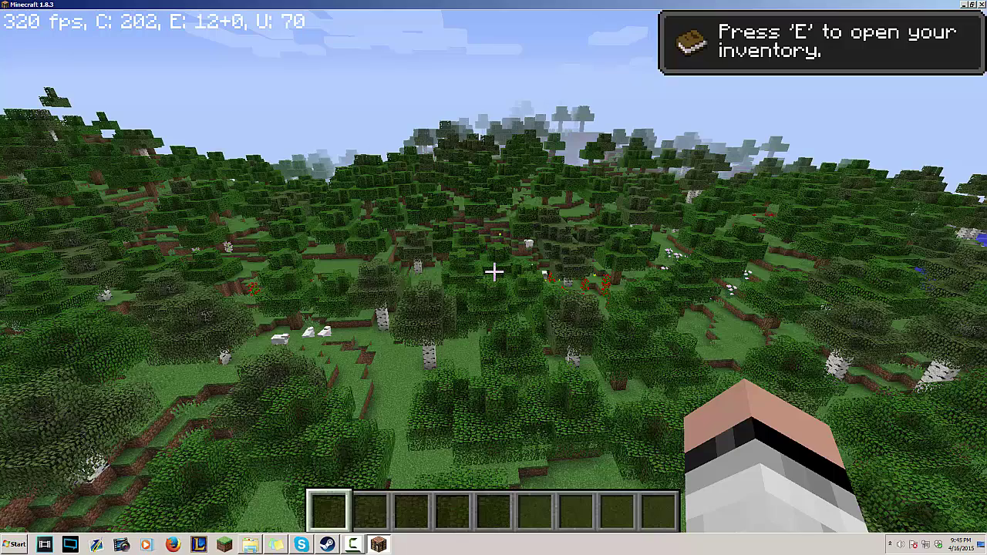